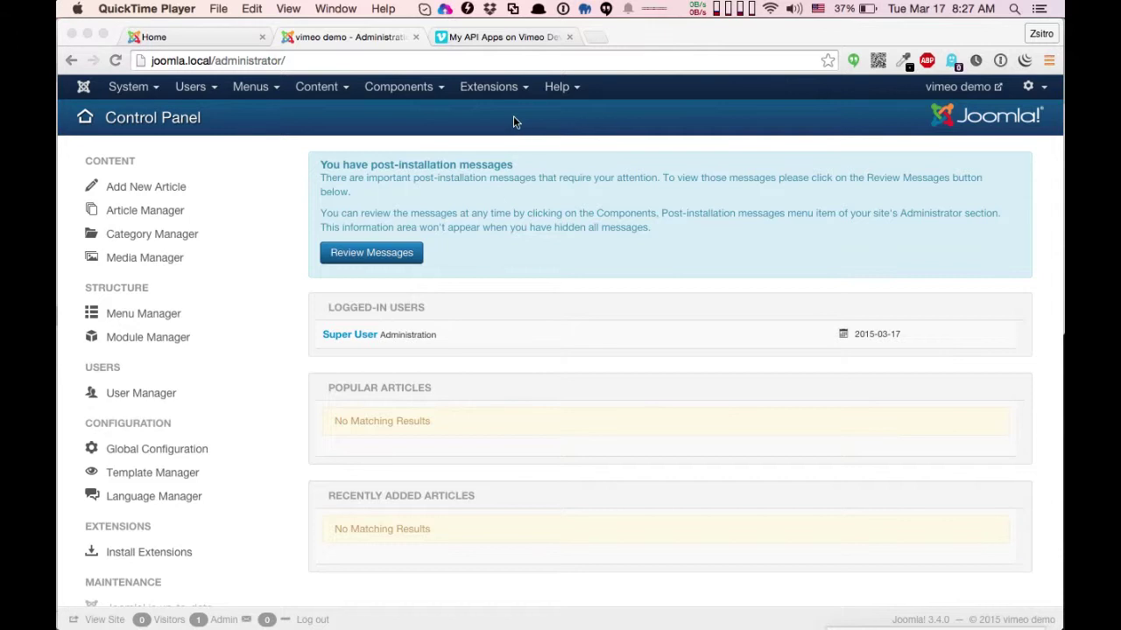
Install the com_vimeolisting.zip component package through the Extension Manager
click(500, 87)
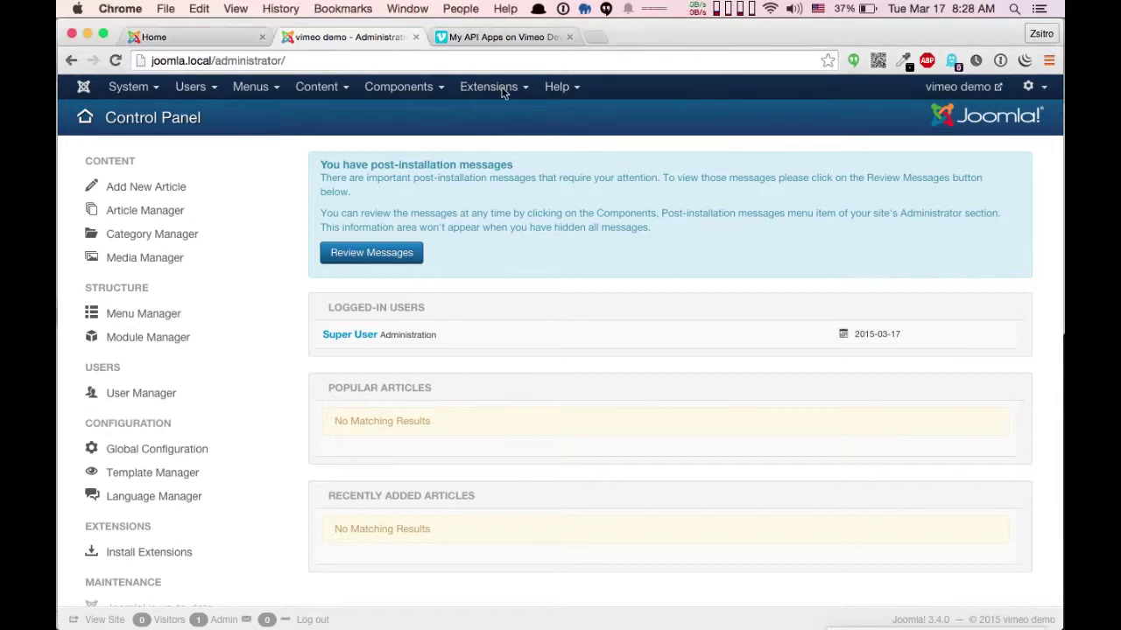
click(500, 112)
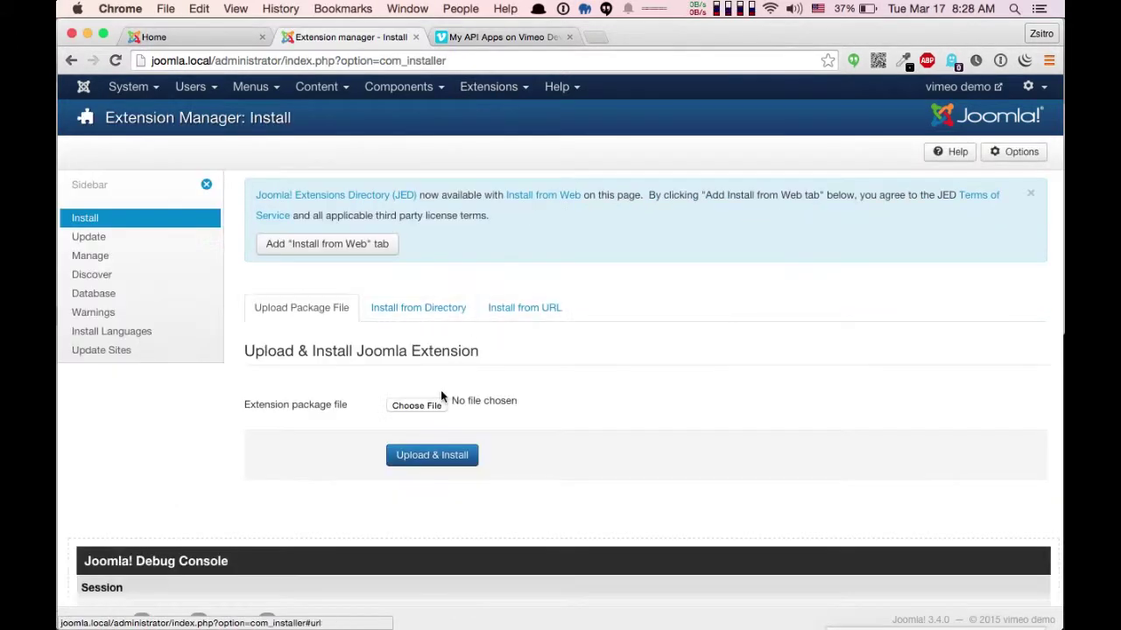
click(422, 405)
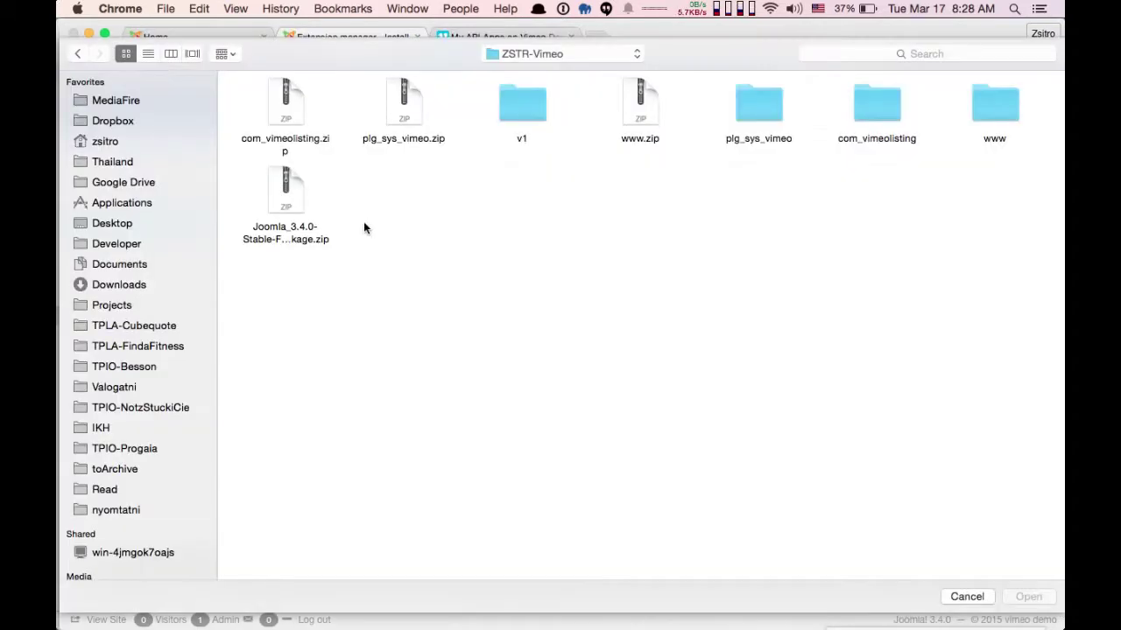
double_click(287, 117)
click(434, 455)
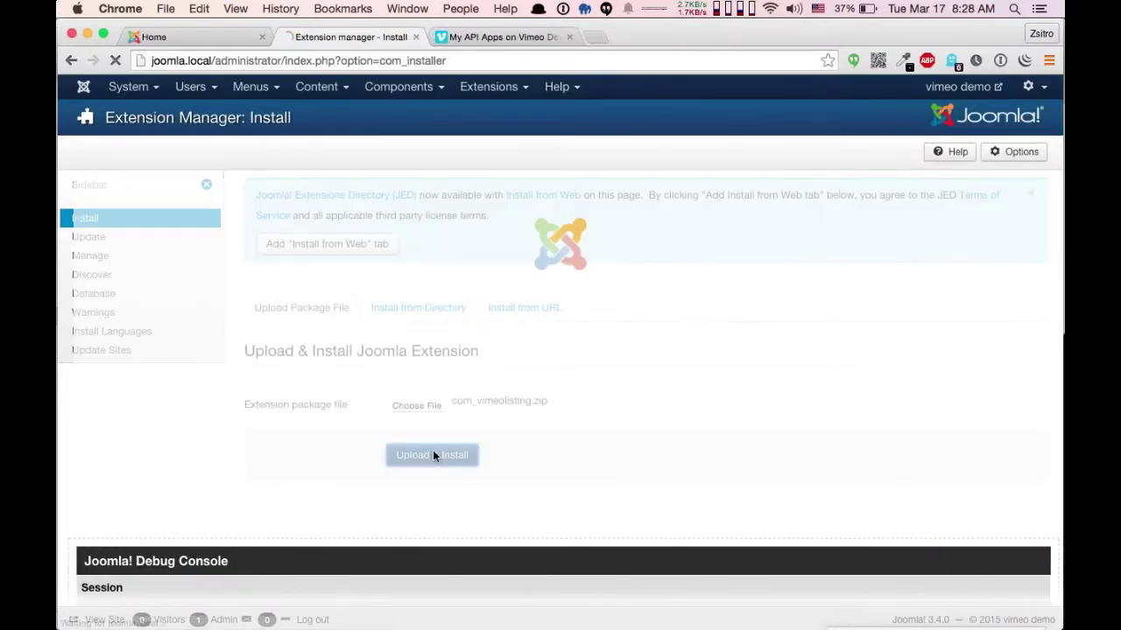
Install the plg_sys_vimeo.zip system plugin package
click(433, 374)
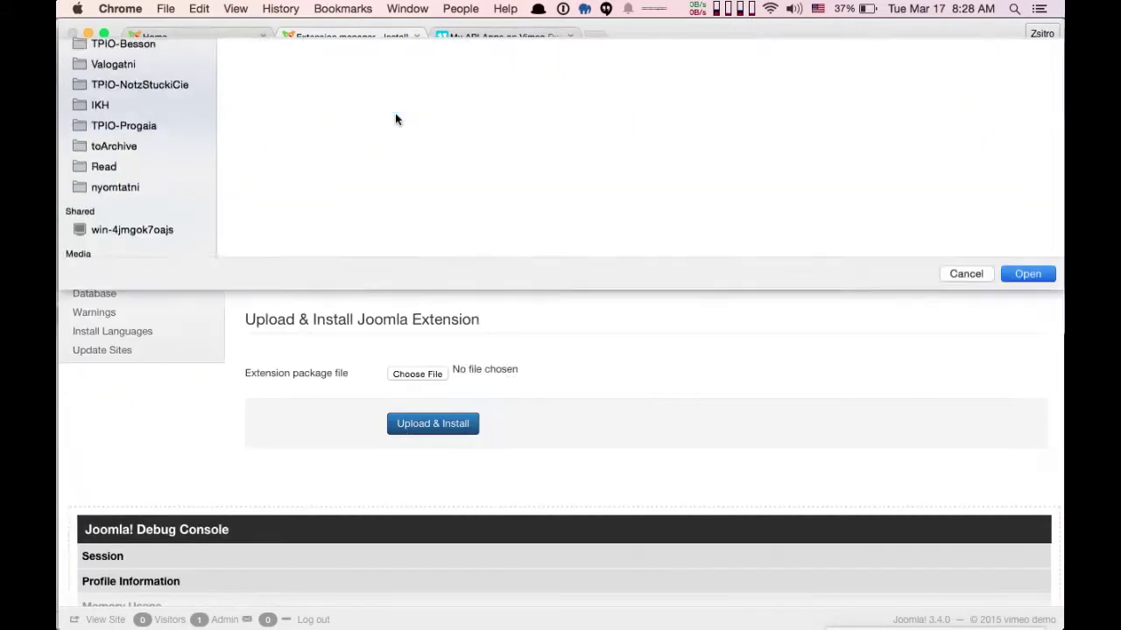
double_click(395, 119)
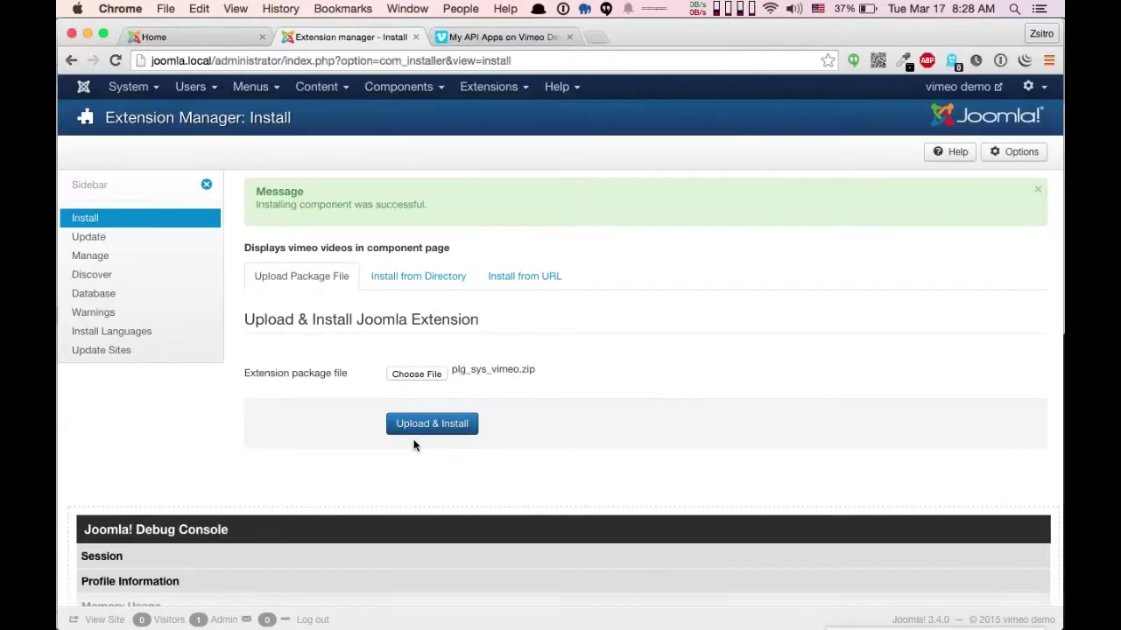
click(455, 424)
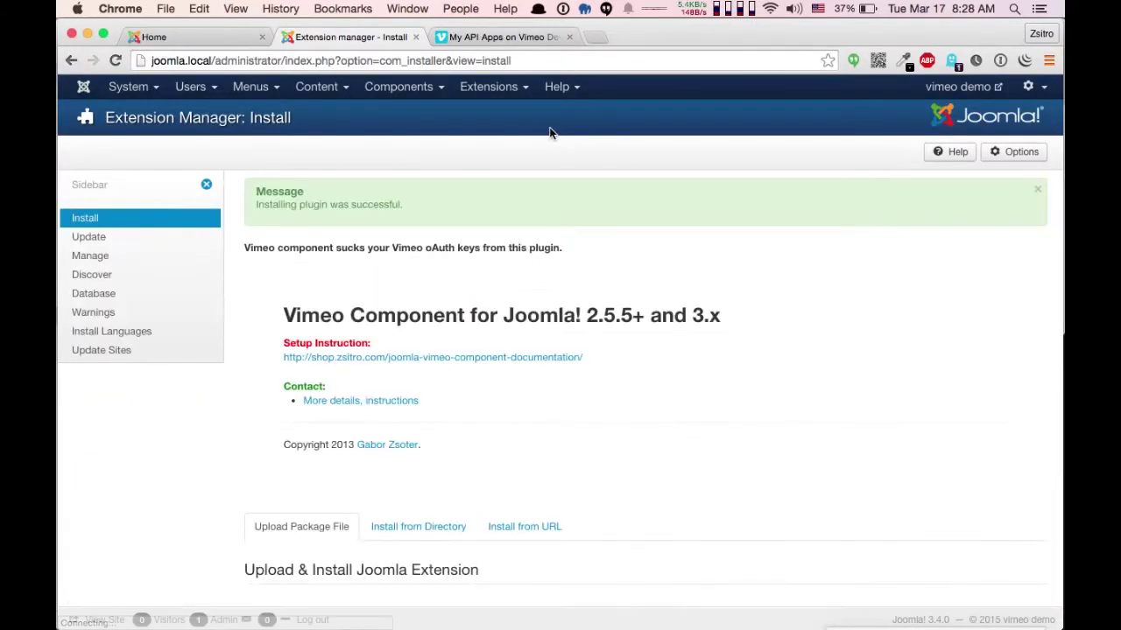
Enable the System - Vimeo plugin and open its settings at the Client Identifier, Secret and token fields
click(508, 94)
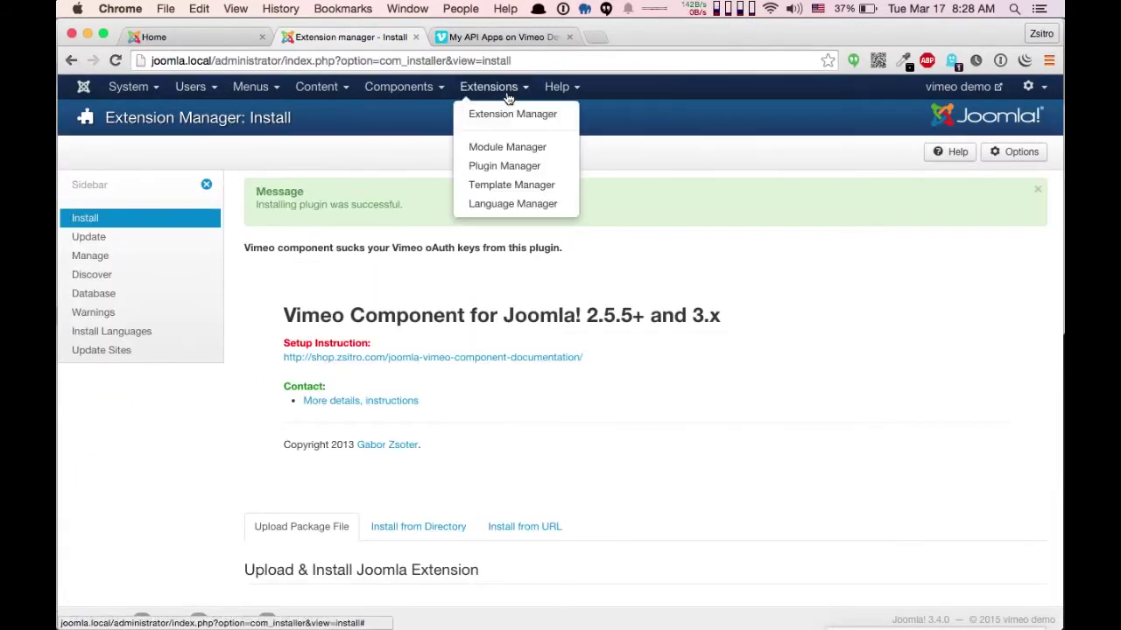
click(504, 166)
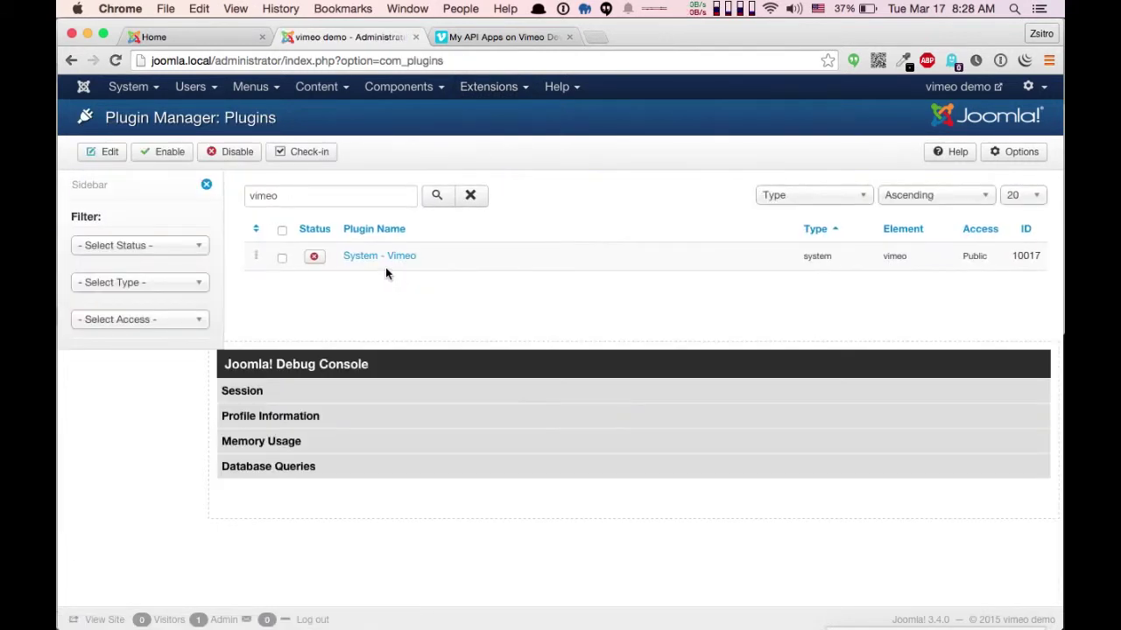
click(314, 258)
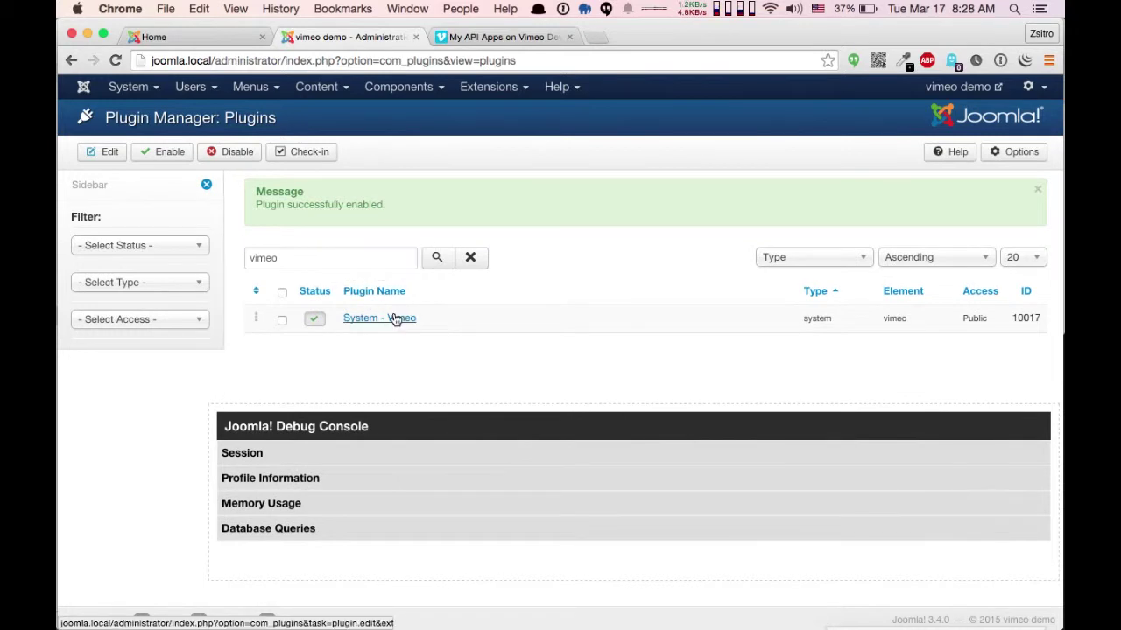
click(391, 322)
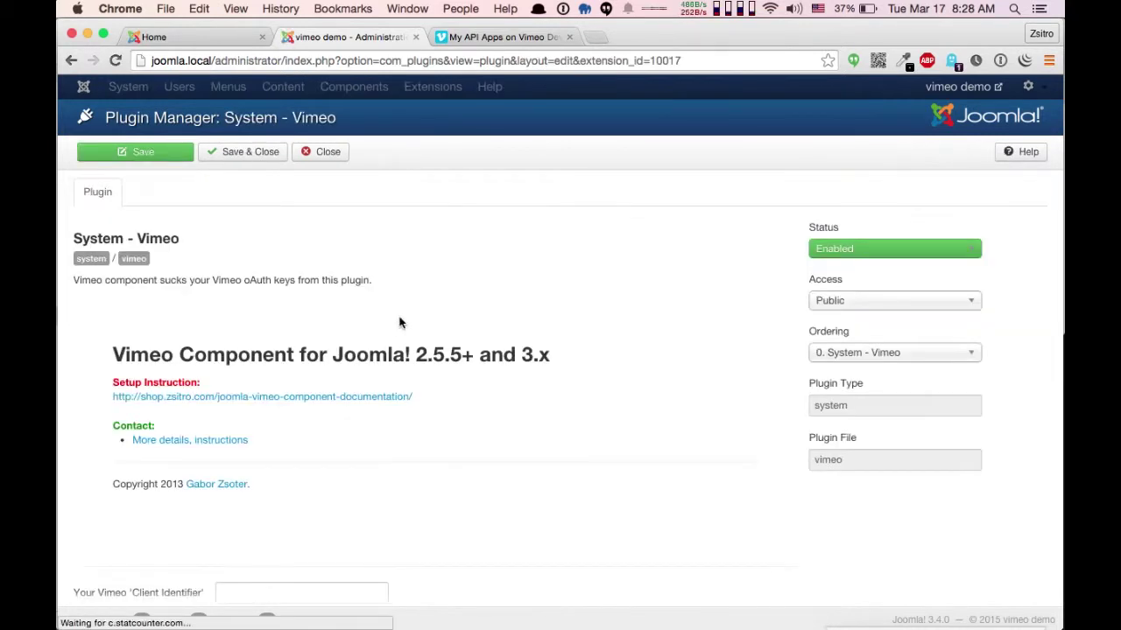
scroll(468, 342, down, 5)
scroll(467, 342, down, 1)
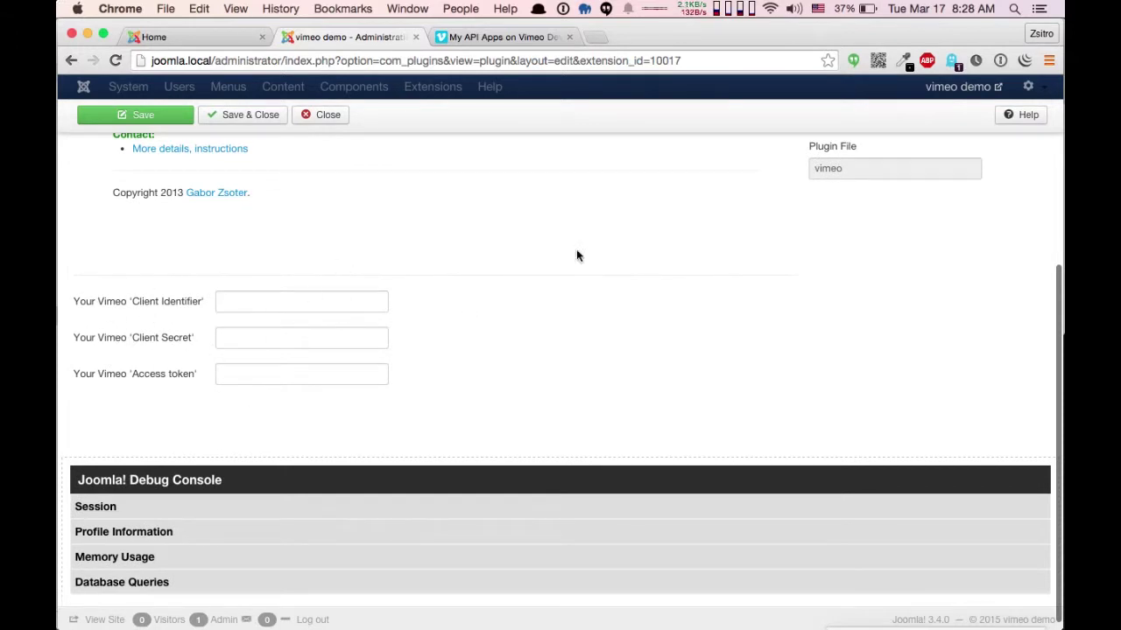
Start a new Vimeo API app and enter its description 'f ef reg regerwgr'
click(488, 36)
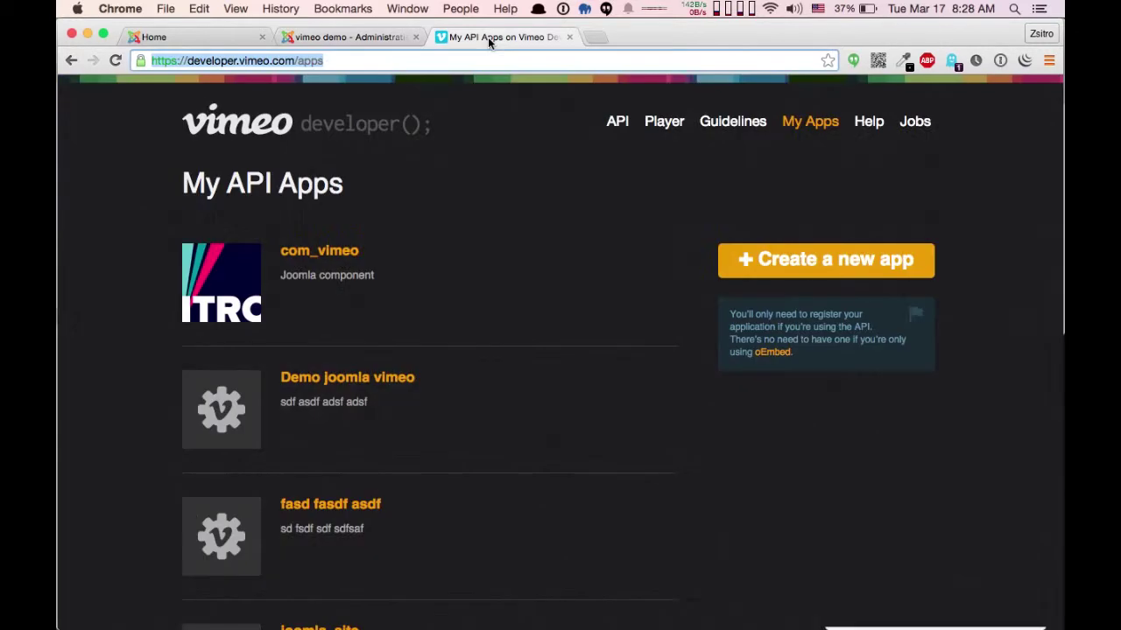
drag(187, 60, 292, 58)
click(324, 60)
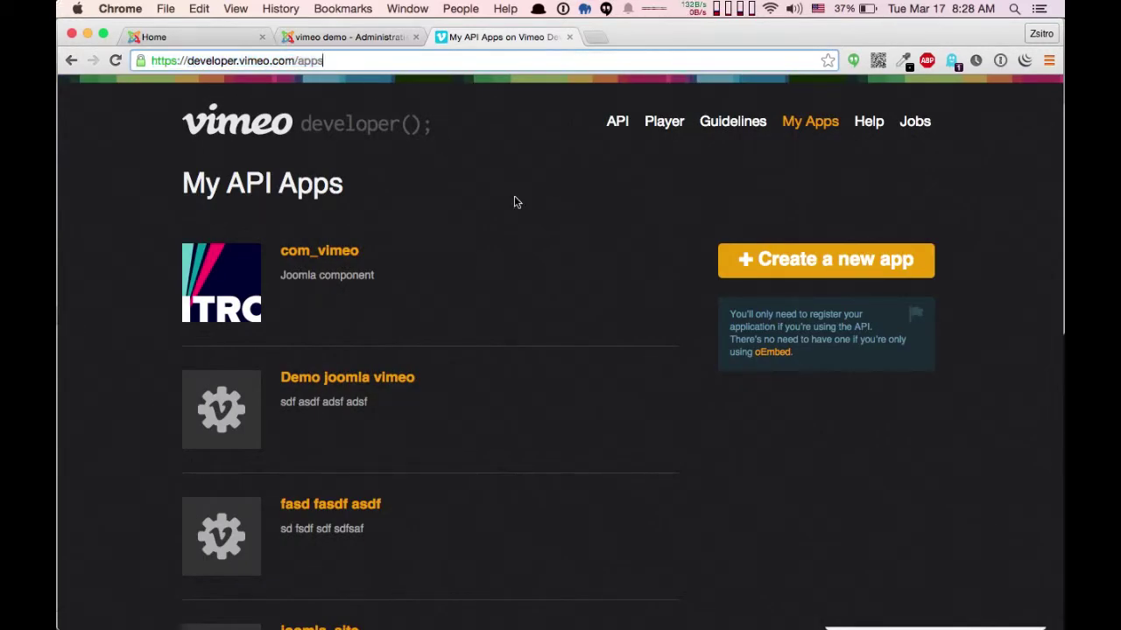
click(578, 226)
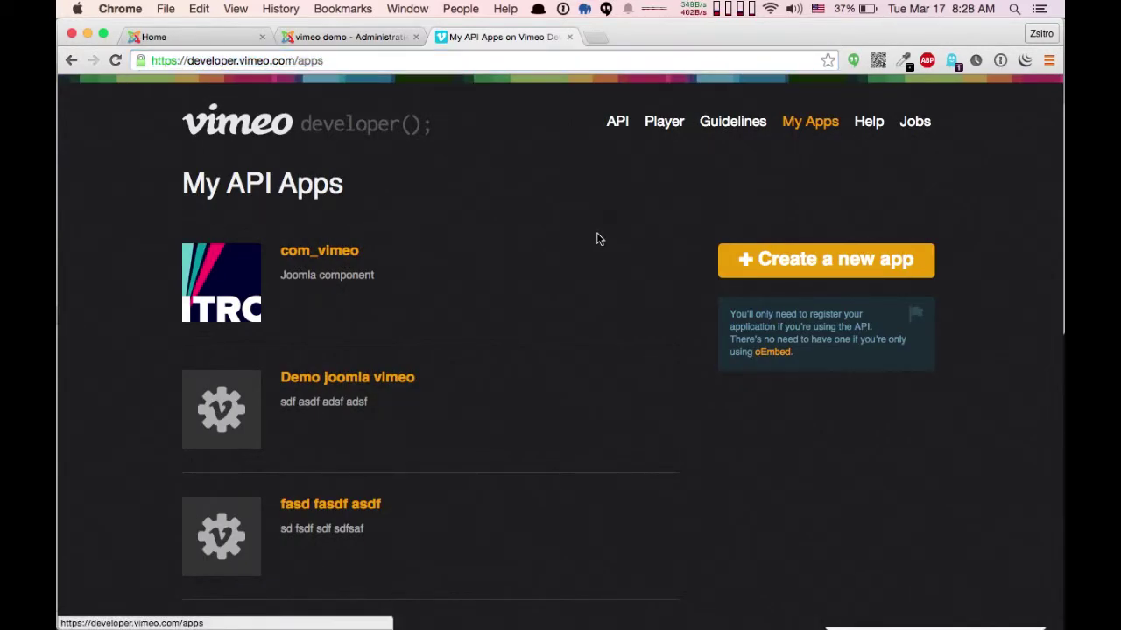
click(838, 259)
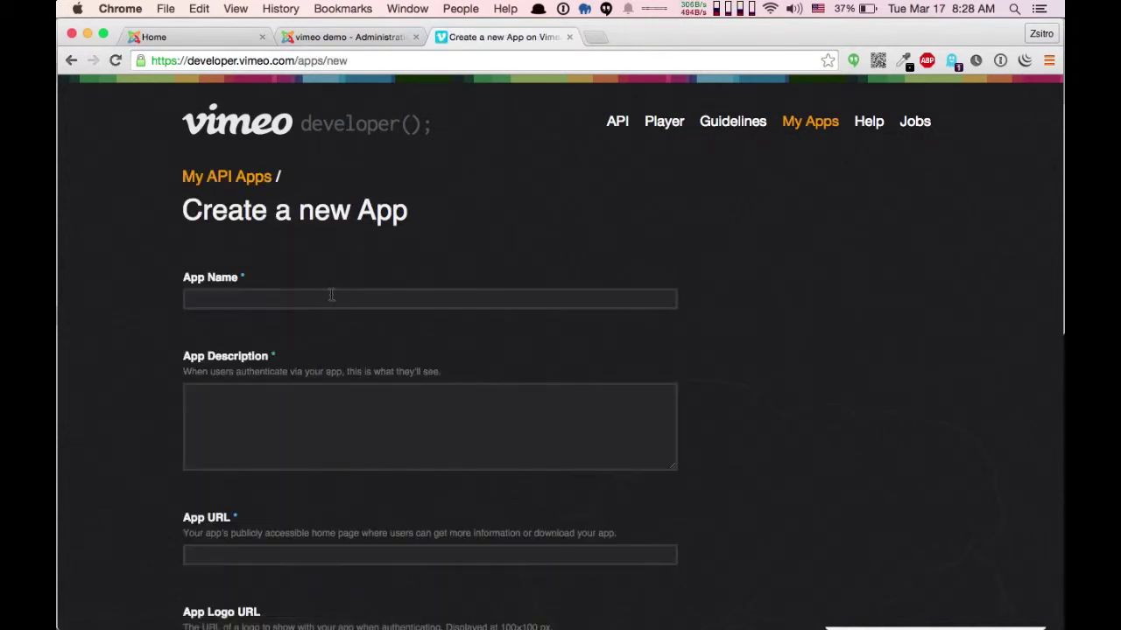
click(331, 295)
text(sdfsadf sd f)
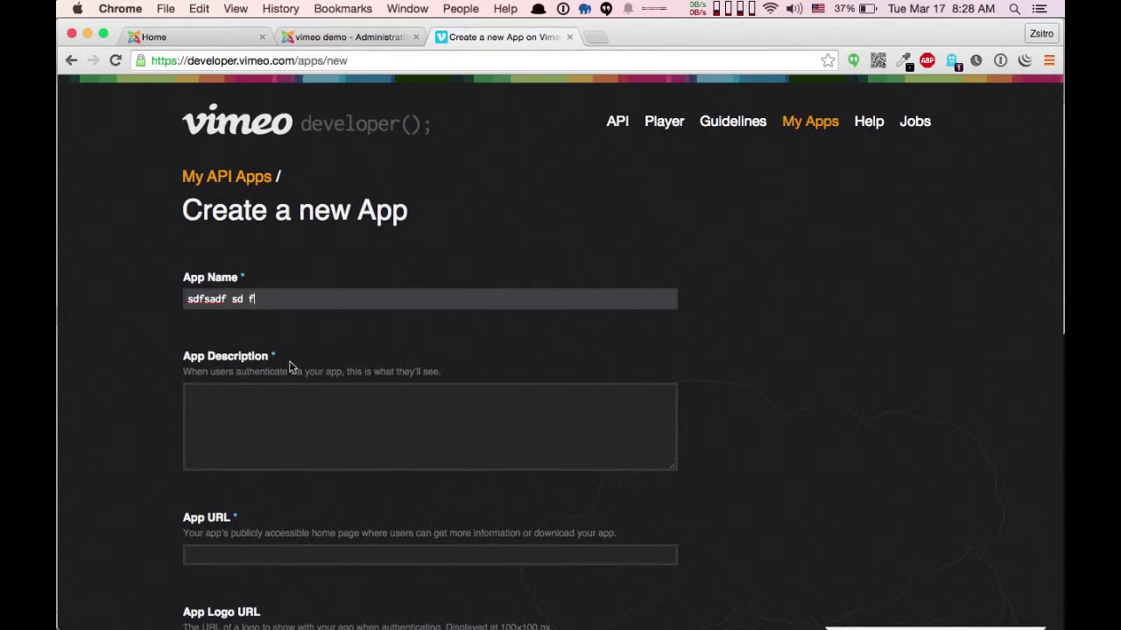
click(268, 437)
scroll(269, 441, down, 3)
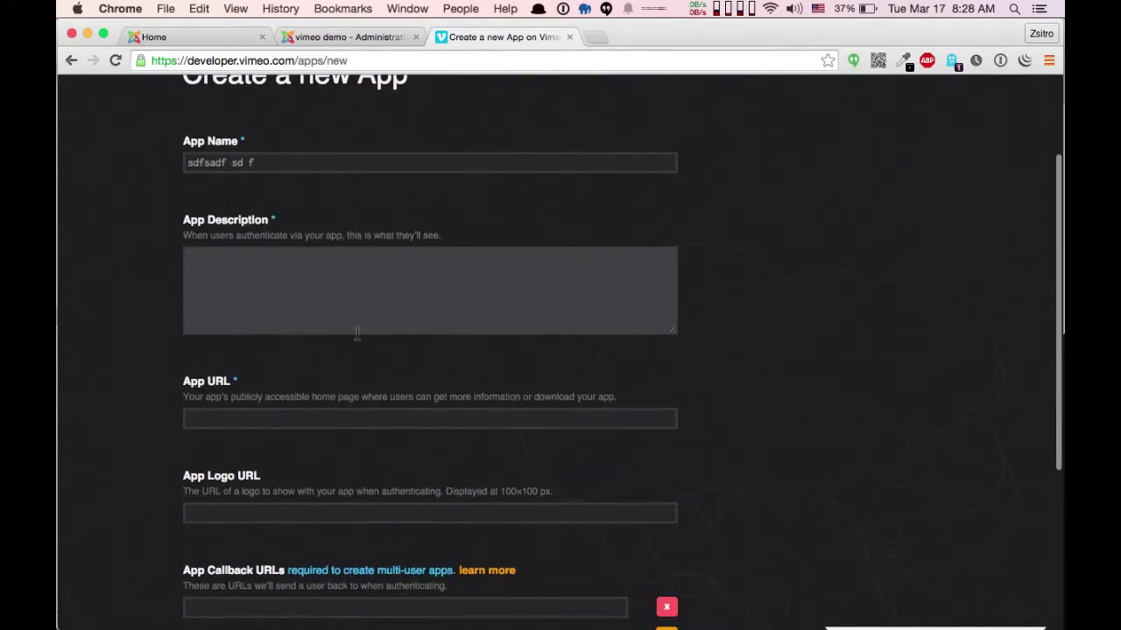
text(f ef reg regerwgr)
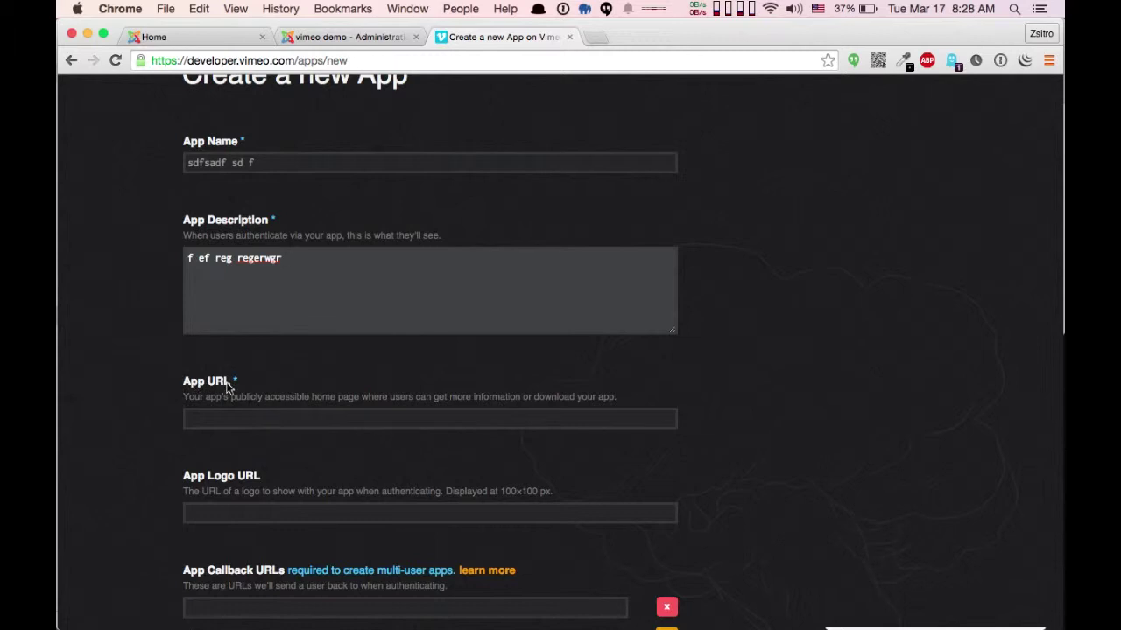
click(230, 415)
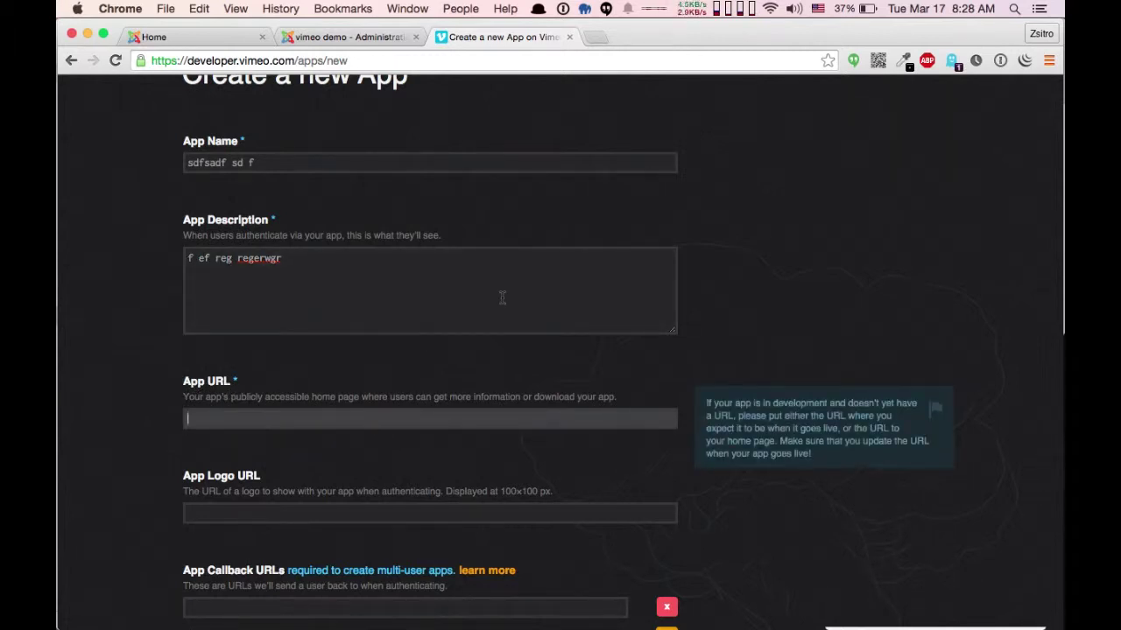
text(vimeo.local)
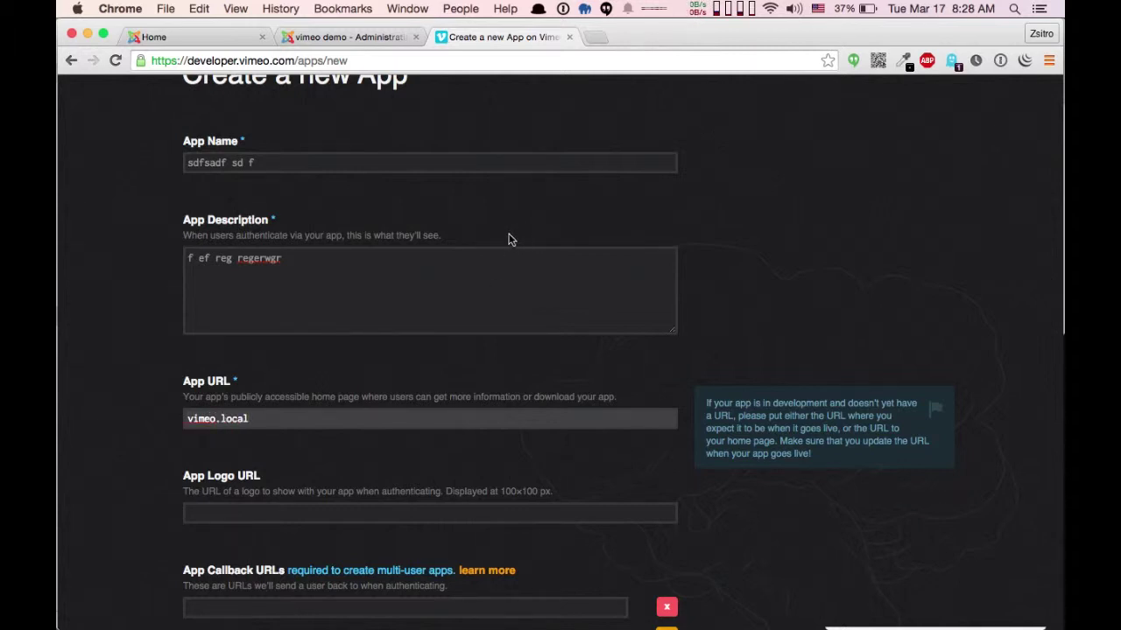
click(201, 37)
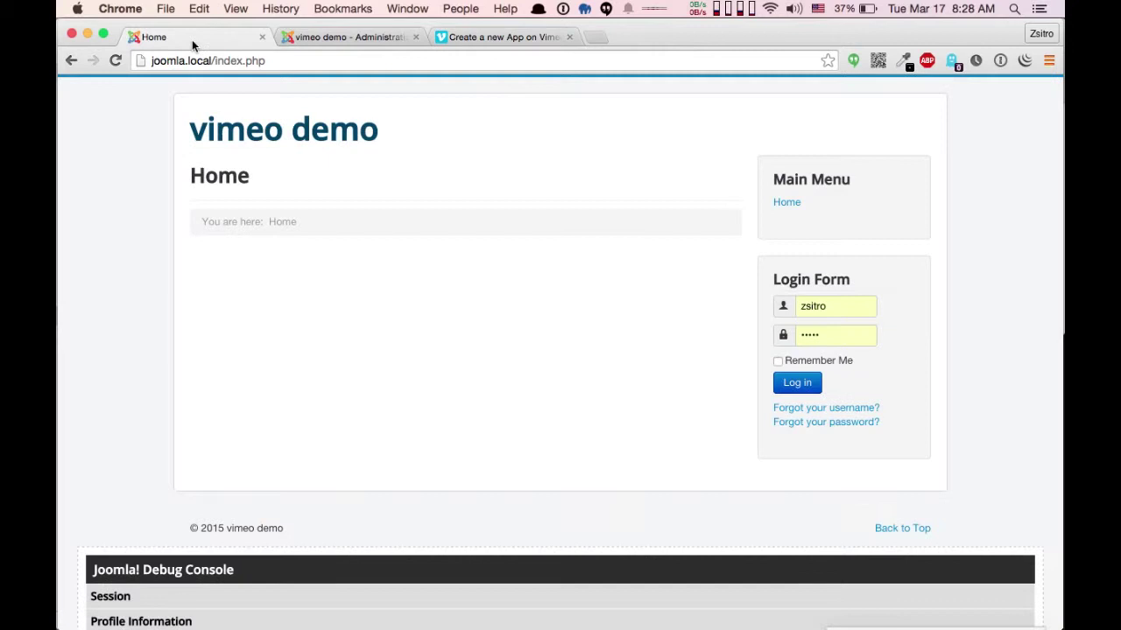
click(503, 37)
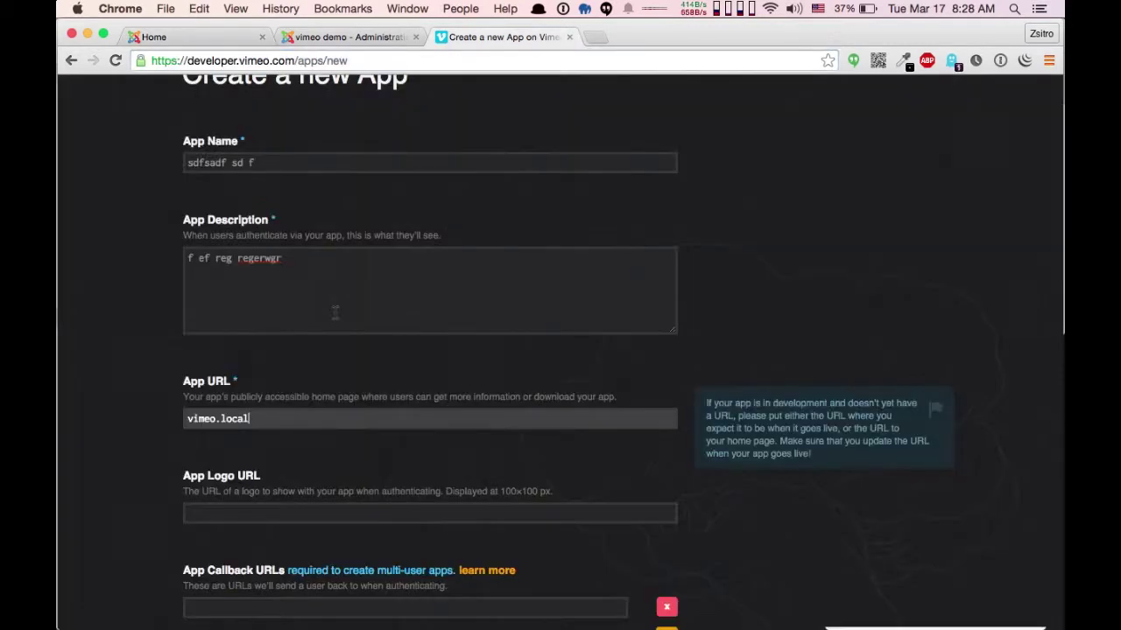
key(alt+shift+Right)
text(joomla)
scroll(232, 435, down, 2)
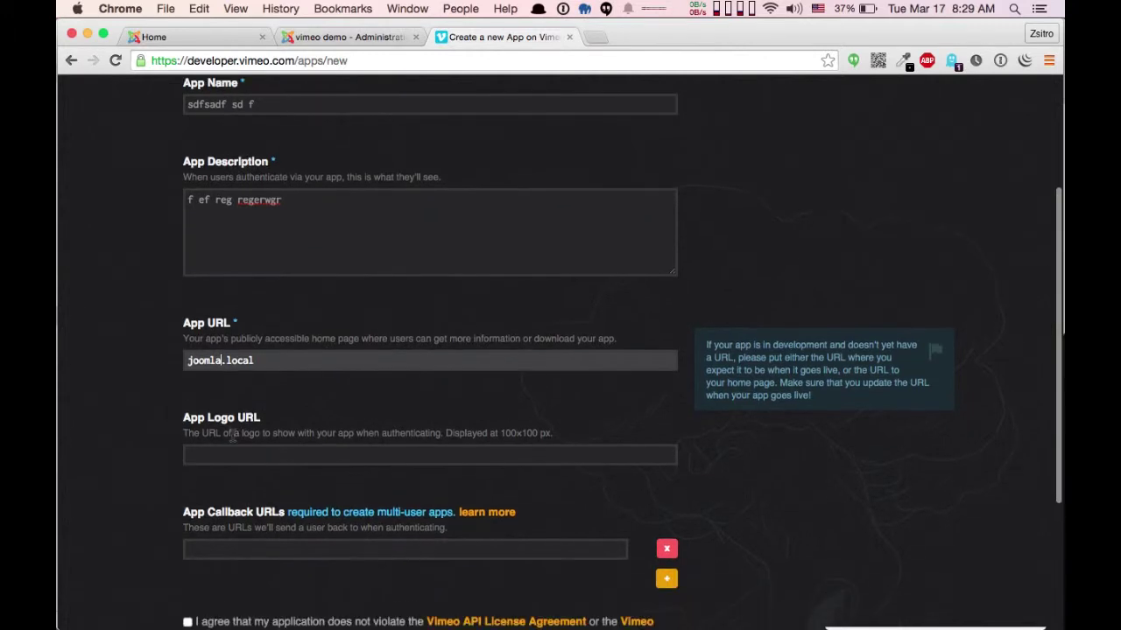
text(http:)
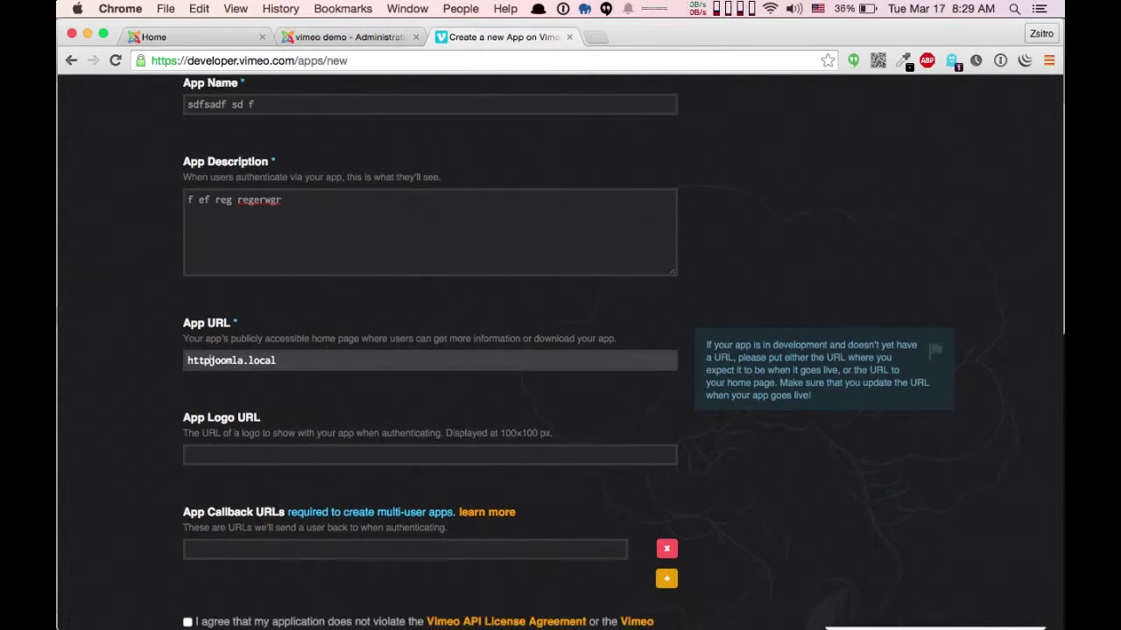
text(//)
scroll(294, 490, down, 3)
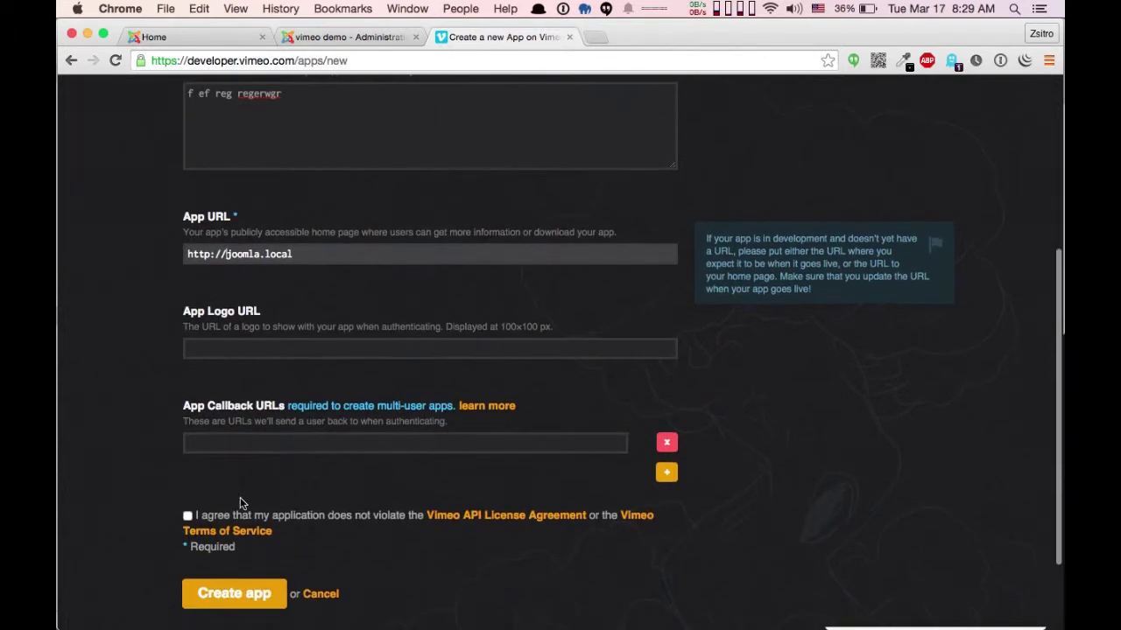
click(187, 516)
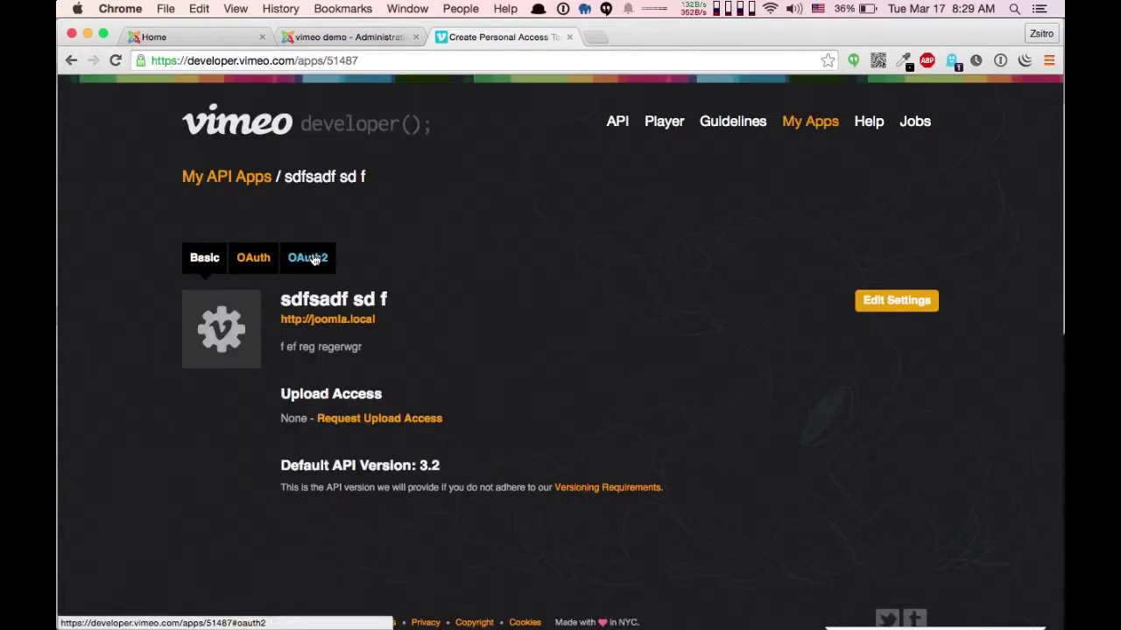
Generate a new personal access token in the app's credentials and copy it
click(314, 259)
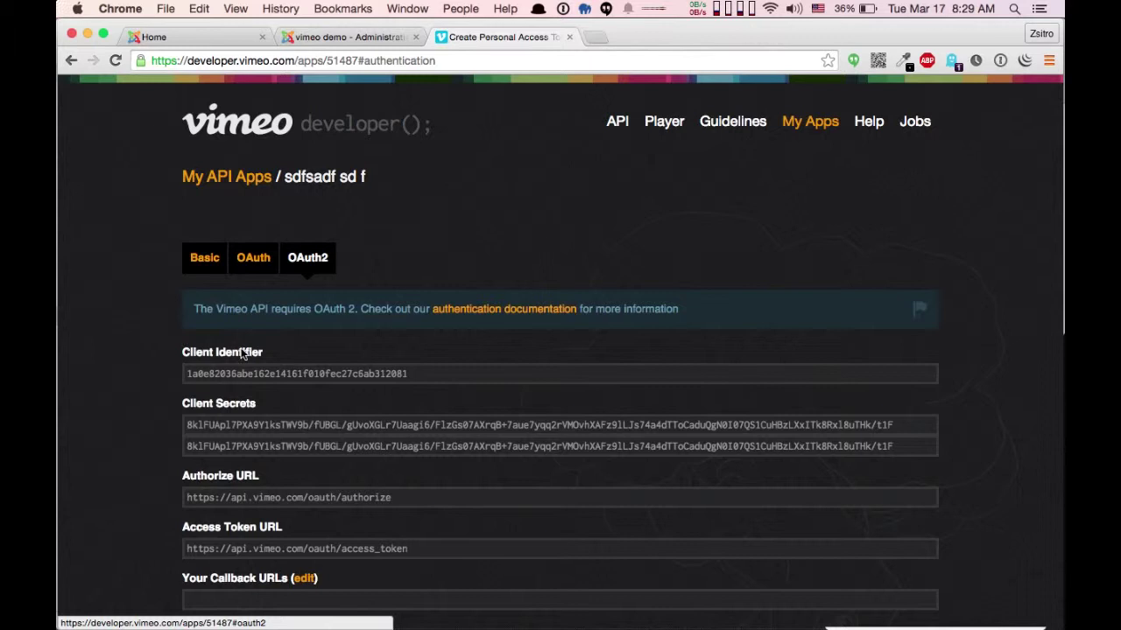
scroll(280, 356, down, 2)
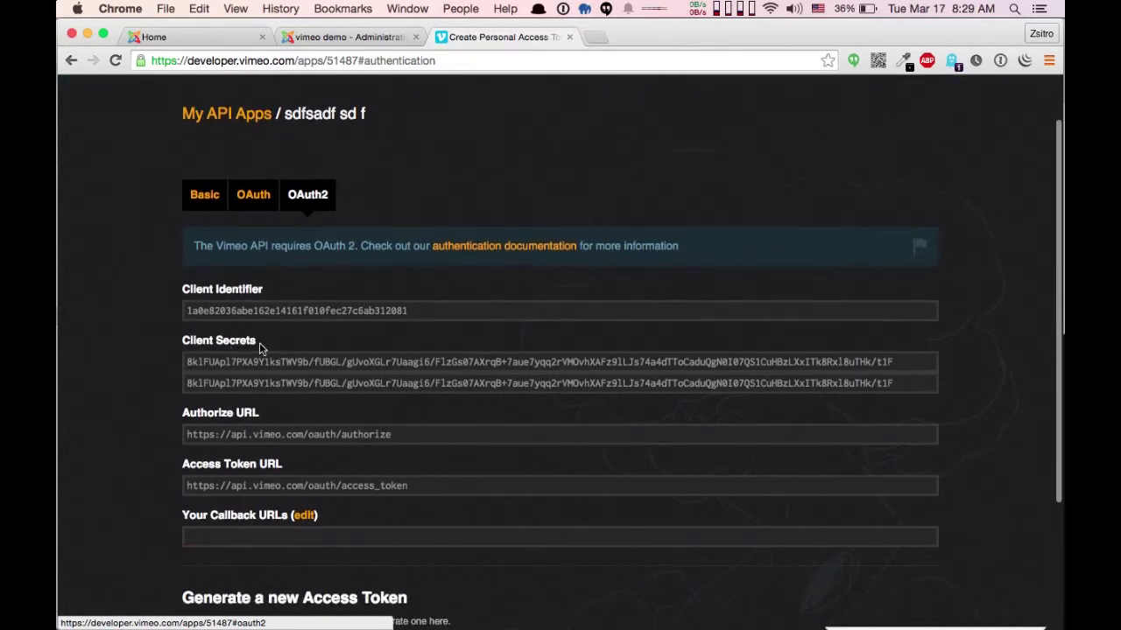
scroll(306, 364, down, 5)
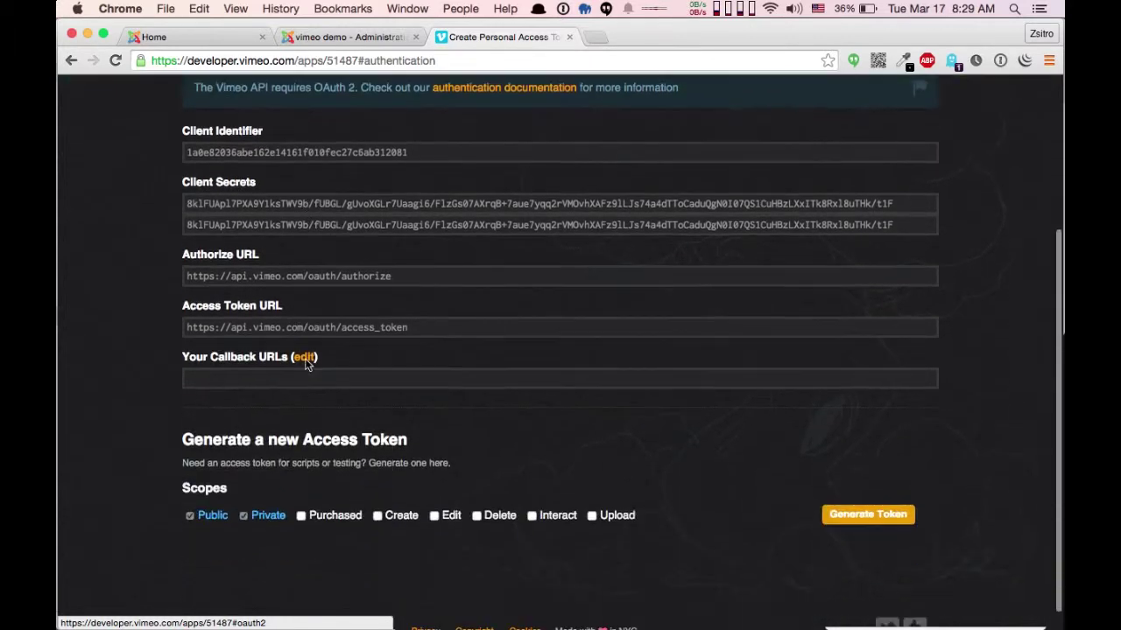
scroll(306, 361, down, 1)
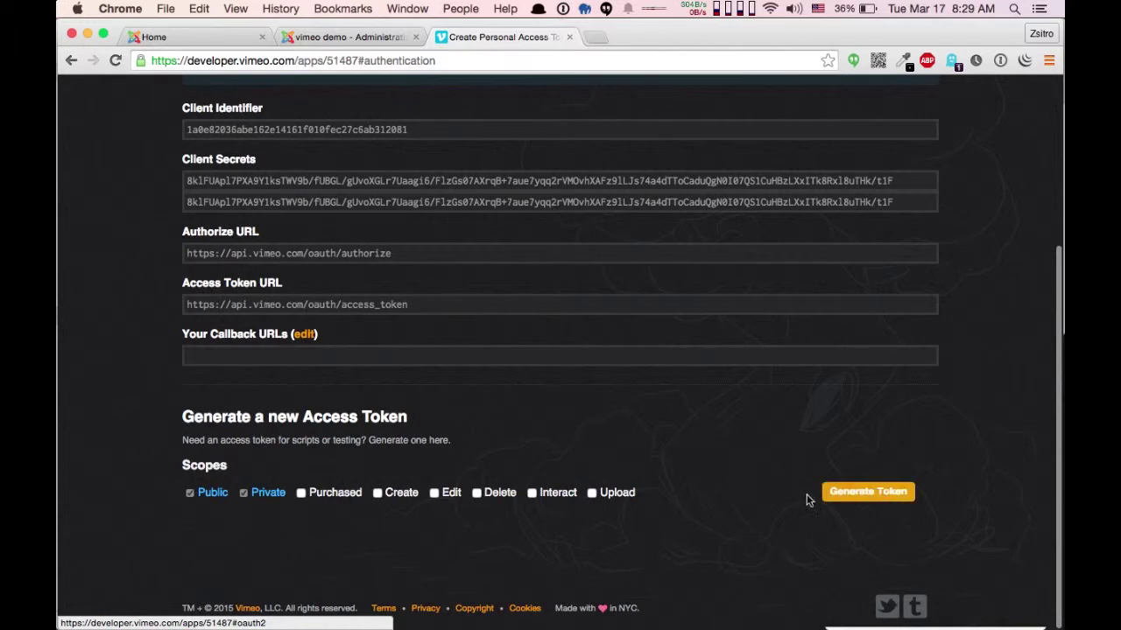
click(878, 495)
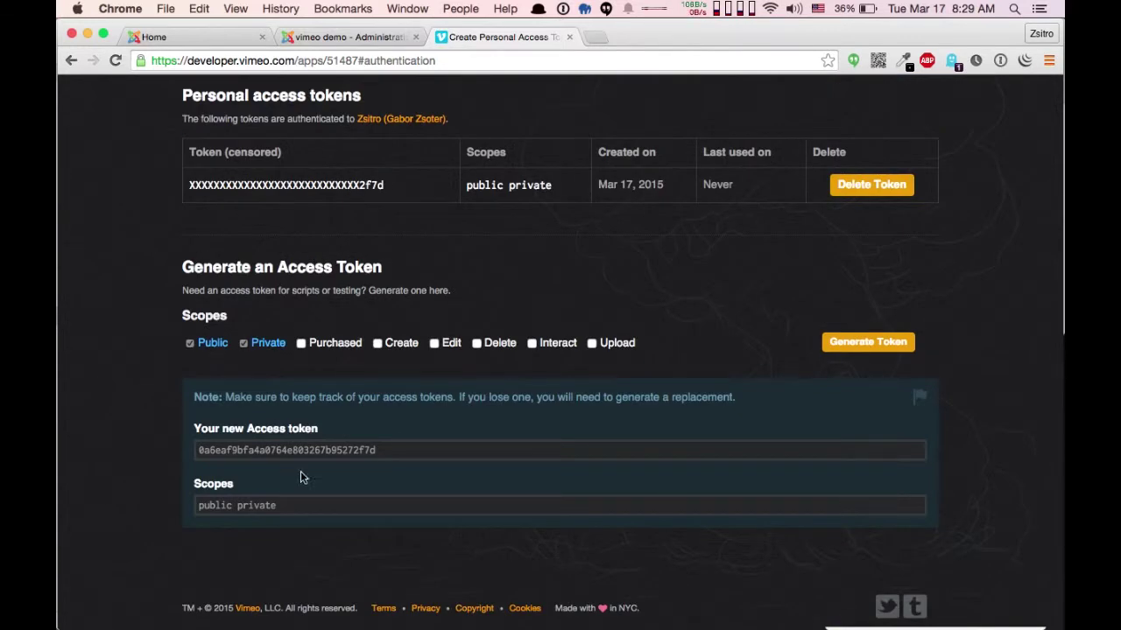
click(210, 451)
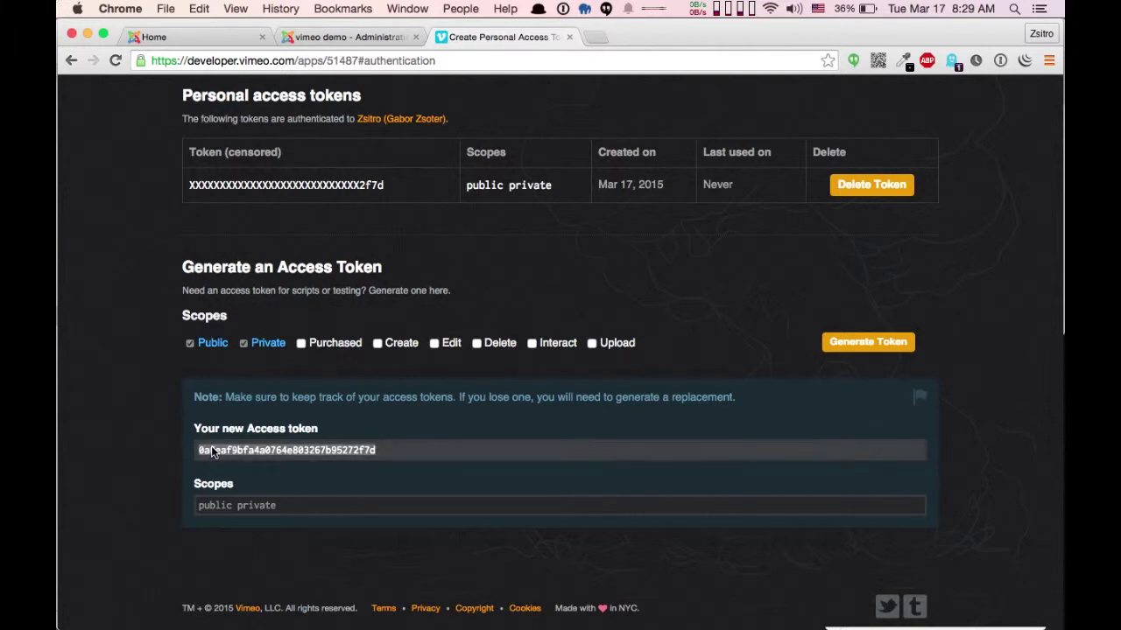
key(super+c)
Paste the Vimeo access token into the plugin's Access token field
click(350, 39)
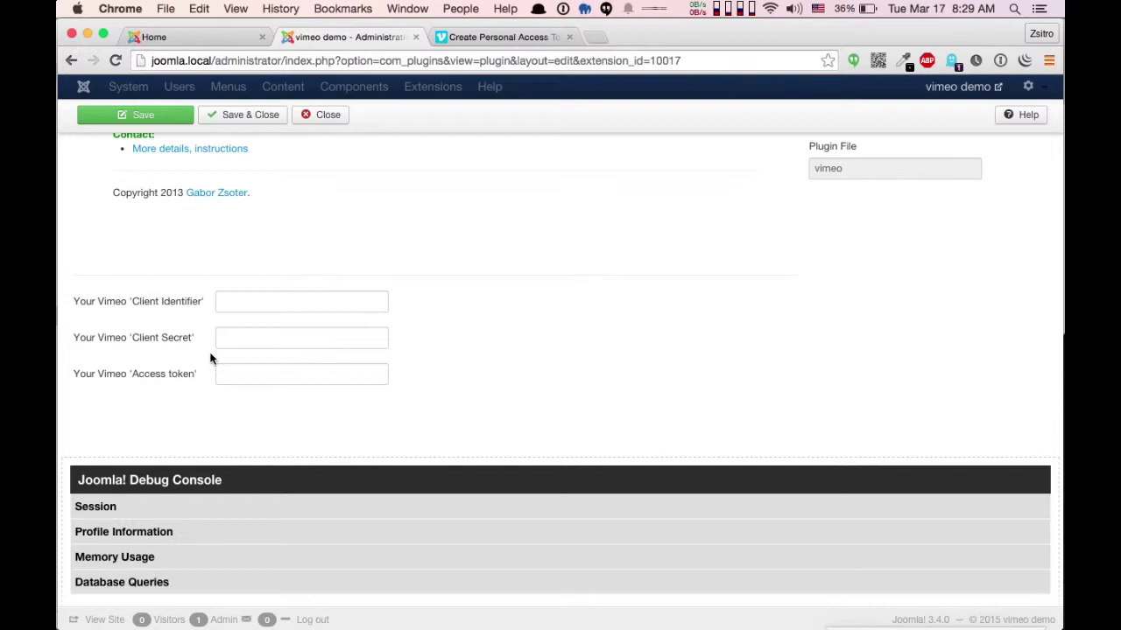
click(242, 374)
key(super+v)
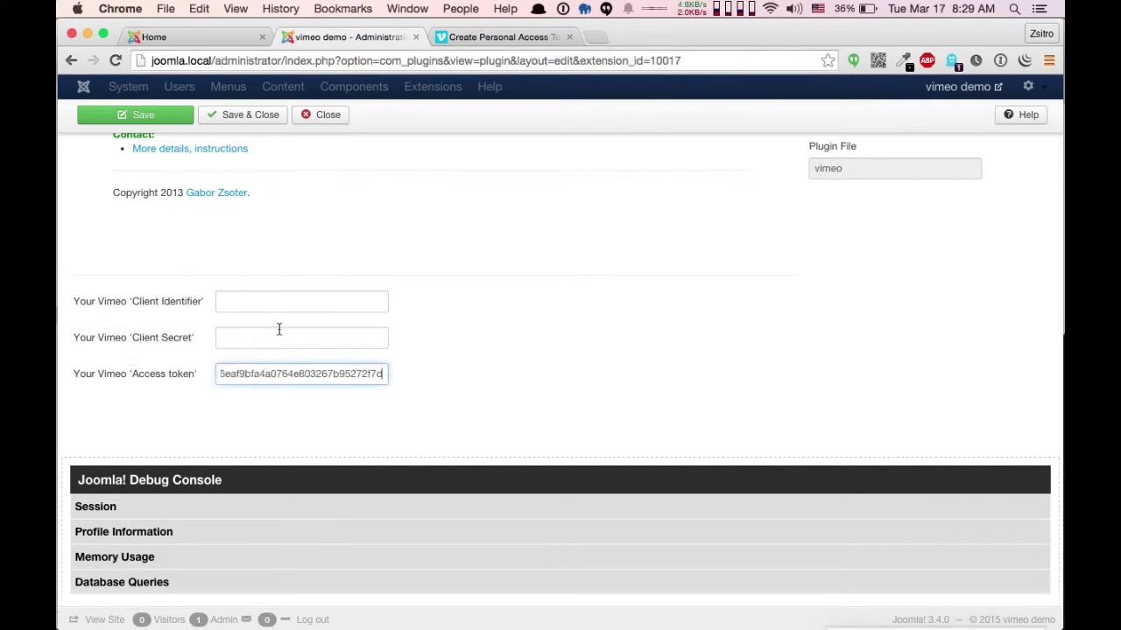
Copy the Vimeo app's Client Identifier into the plugin's Client Identifier field
click(483, 37)
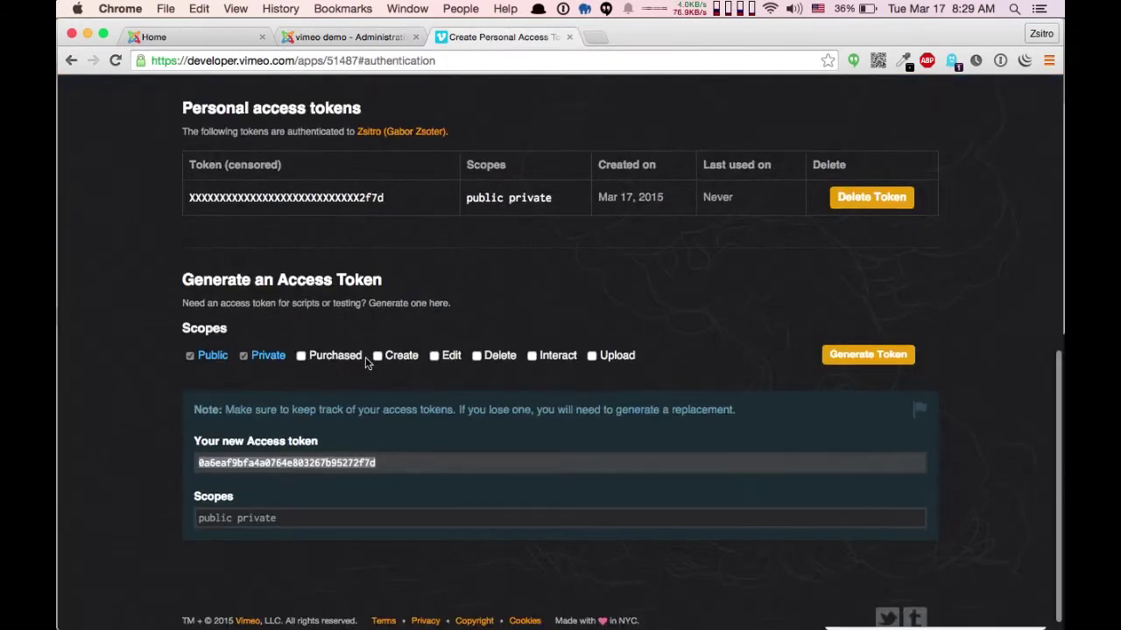
key(super+Left)
double_click(292, 359)
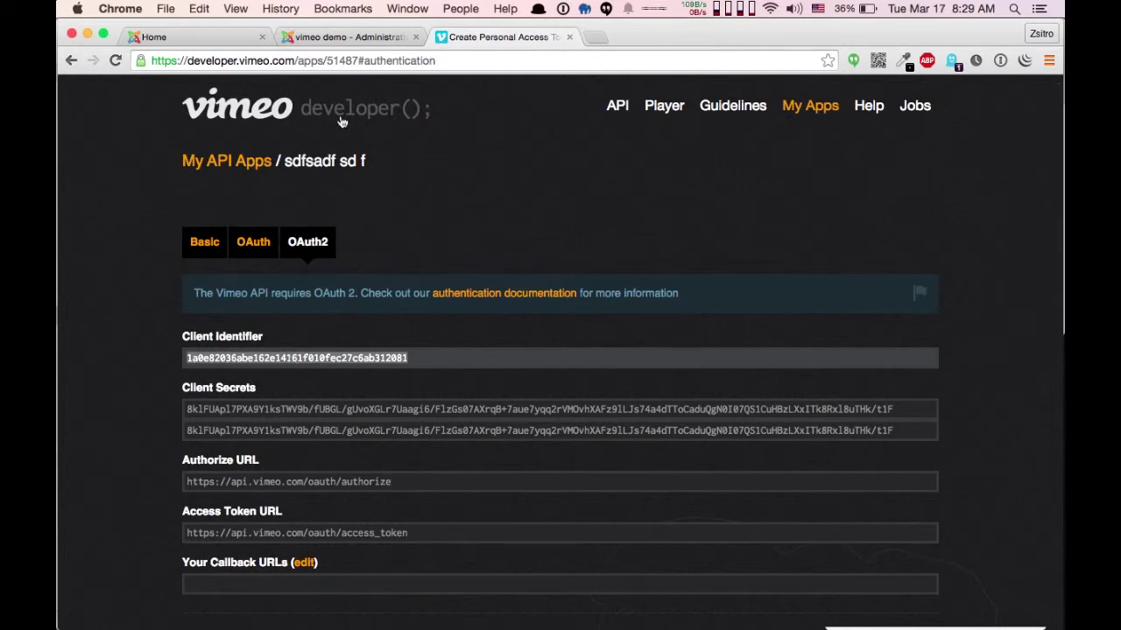
click(337, 39)
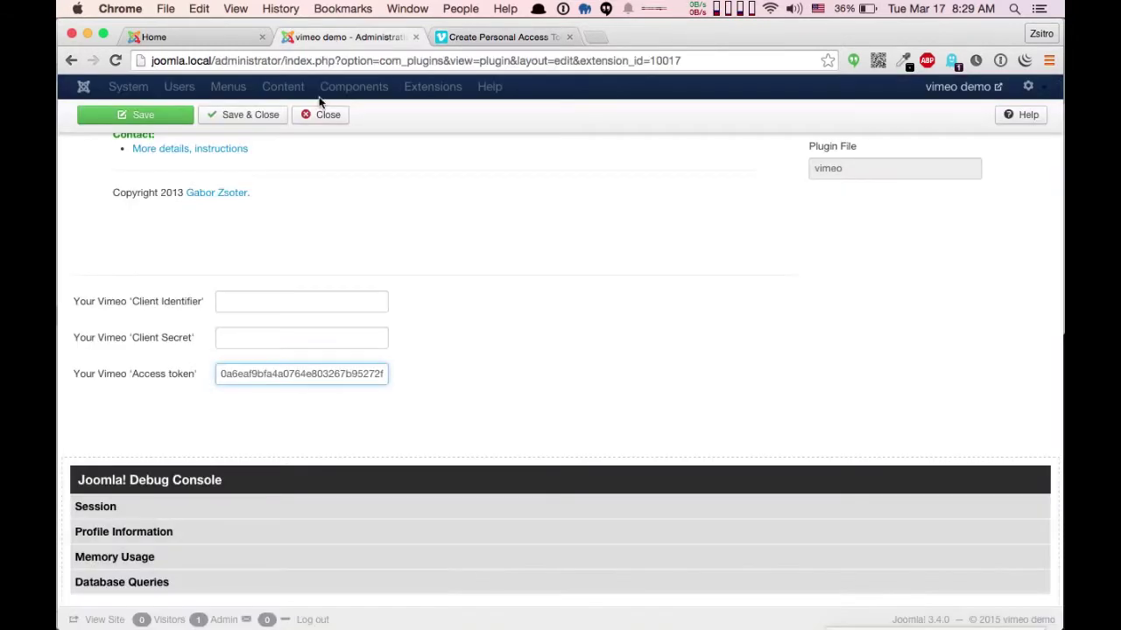
click(233, 303)
key(super+v)
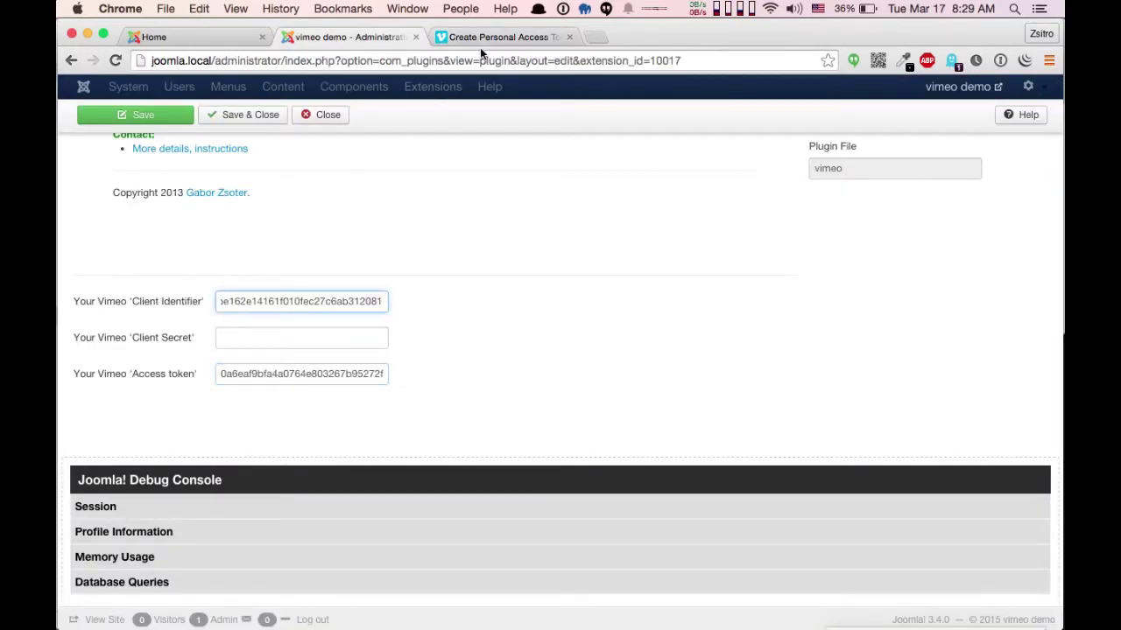
Copy the Client Secret into the plugin's Client Secret field and save the plugin
click(483, 38)
click(243, 417)
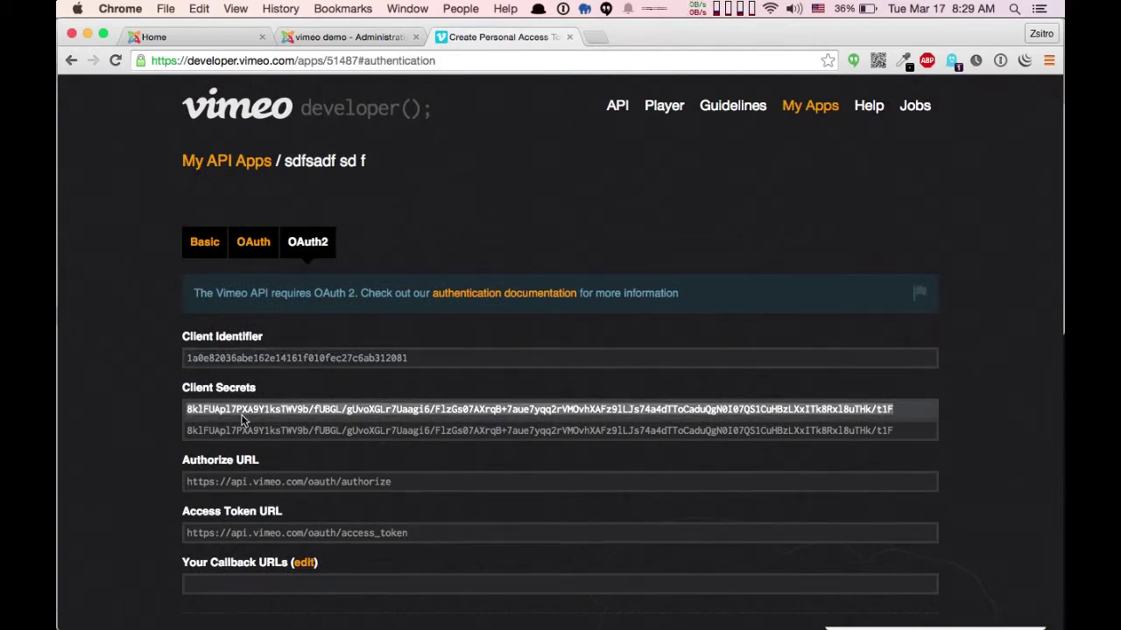
key(super+c)
click(336, 39)
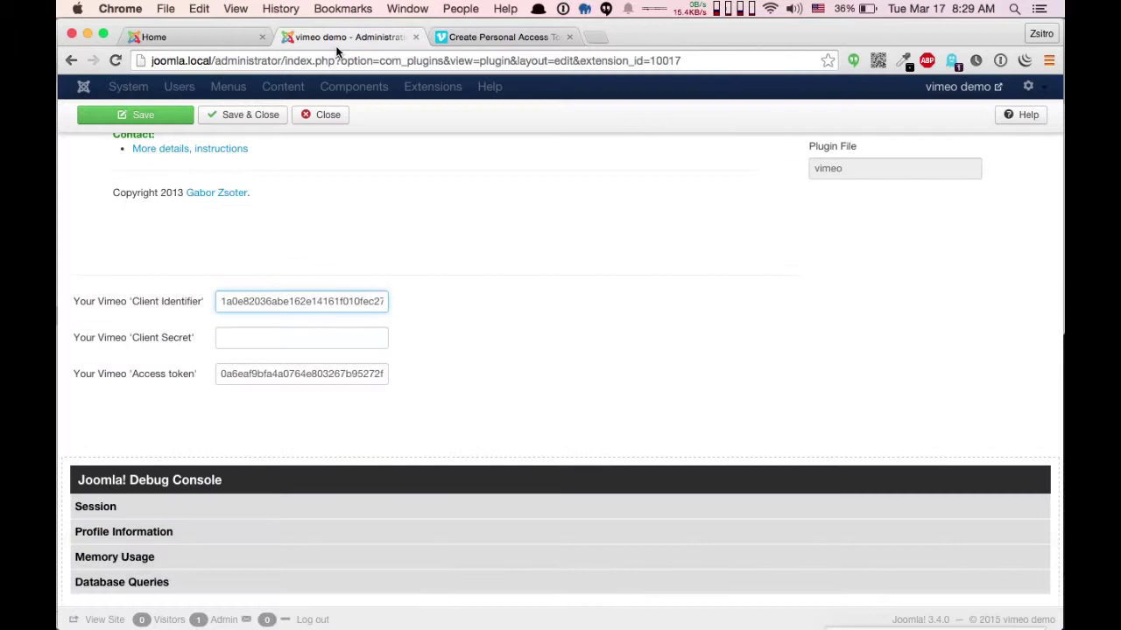
click(263, 339)
key(super+v)
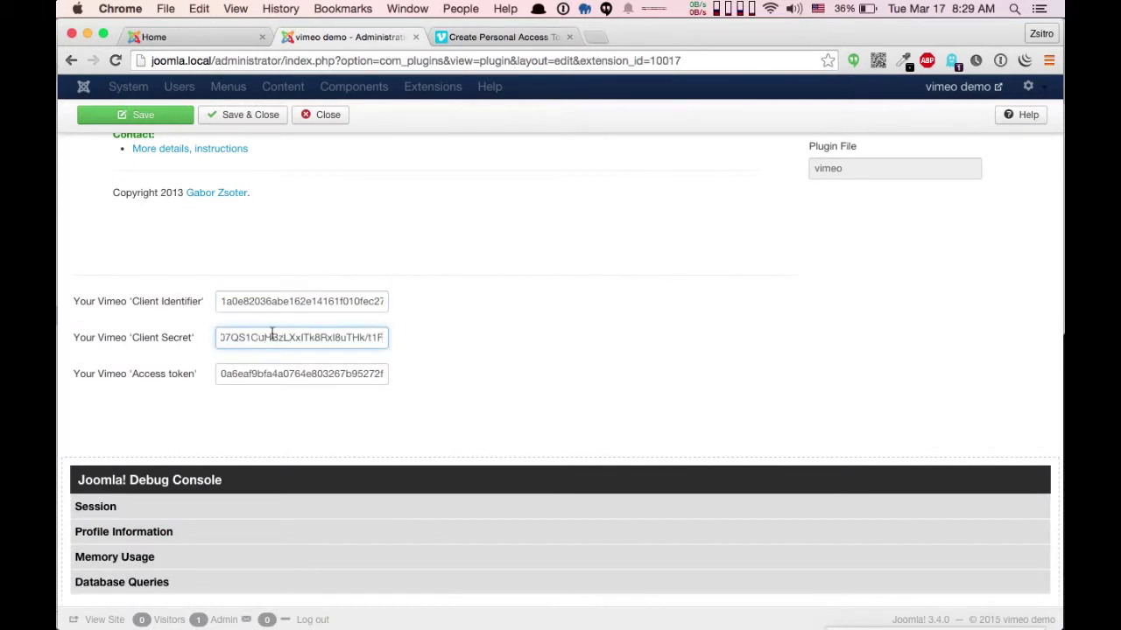
click(175, 118)
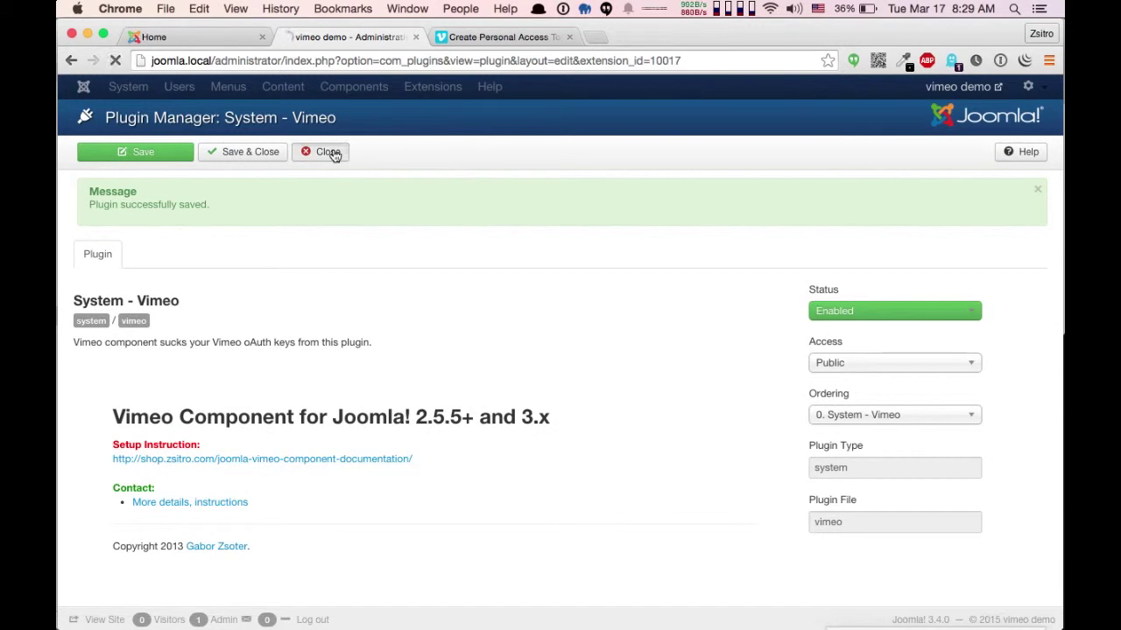
Close the System - Vimeo plugin editor and go to the Main Menu item list
click(333, 155)
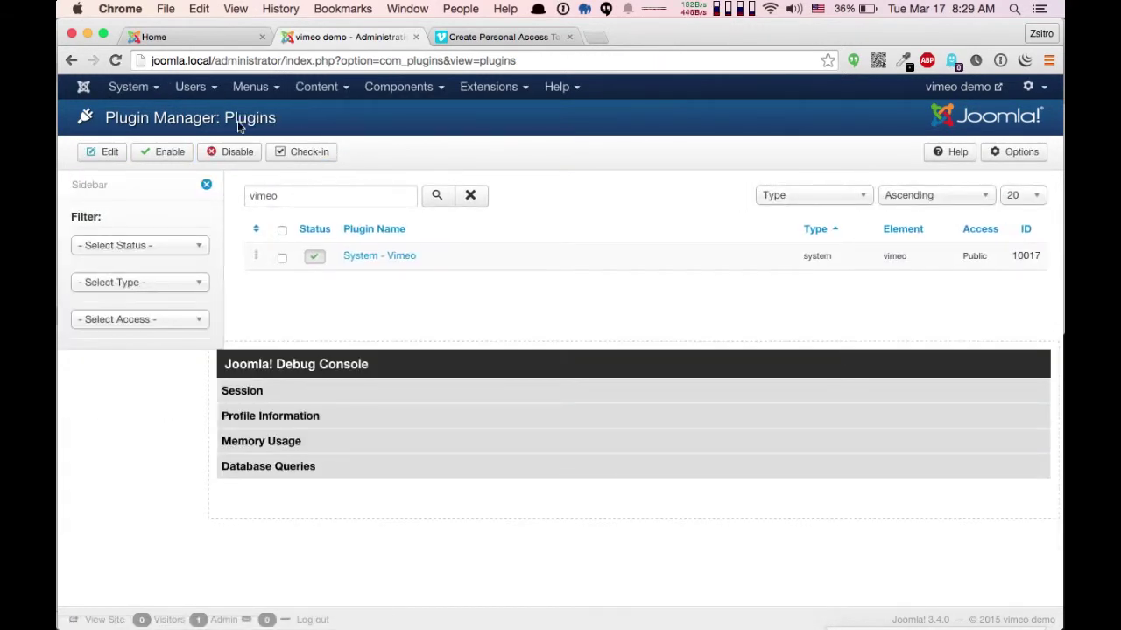
click(262, 91)
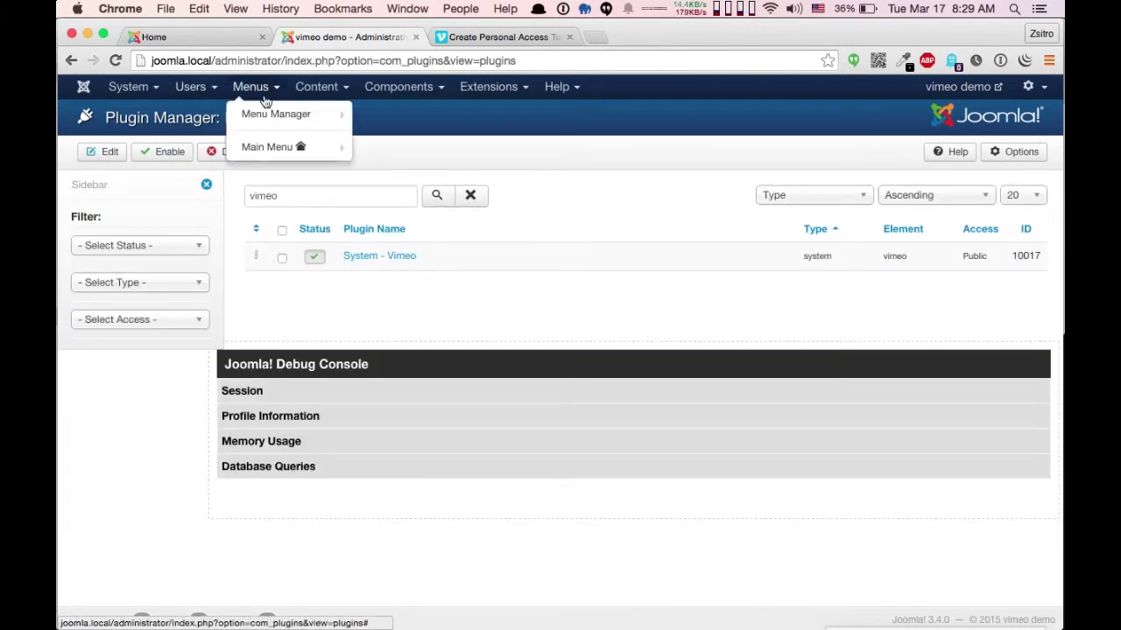
click(267, 147)
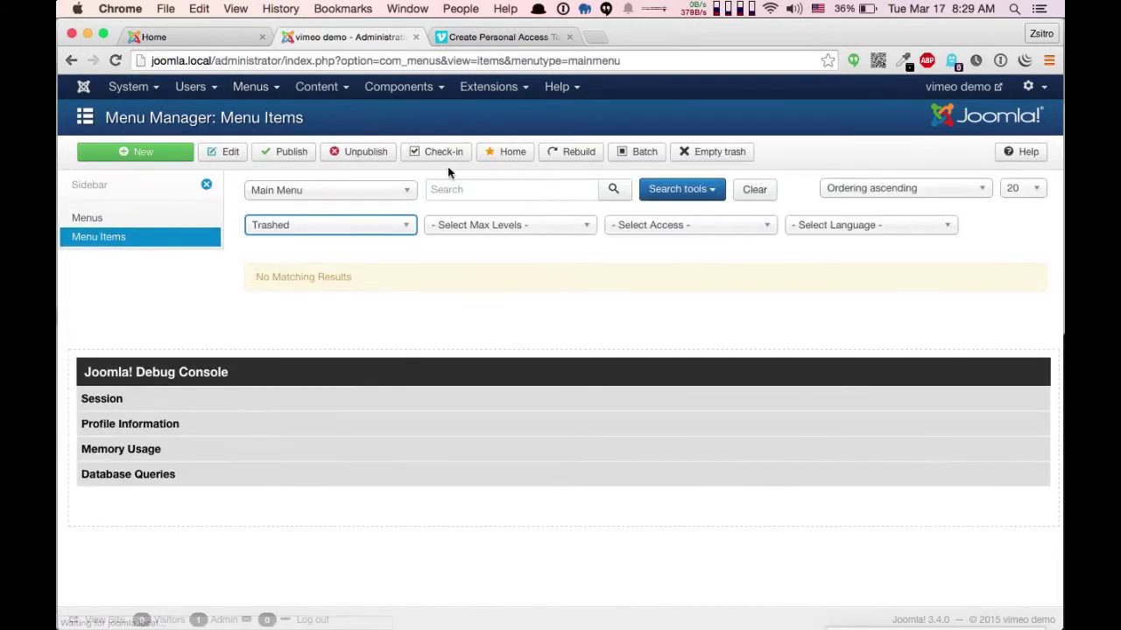
Create a new menu item of type Vimeo Listing List View with source User
click(149, 153)
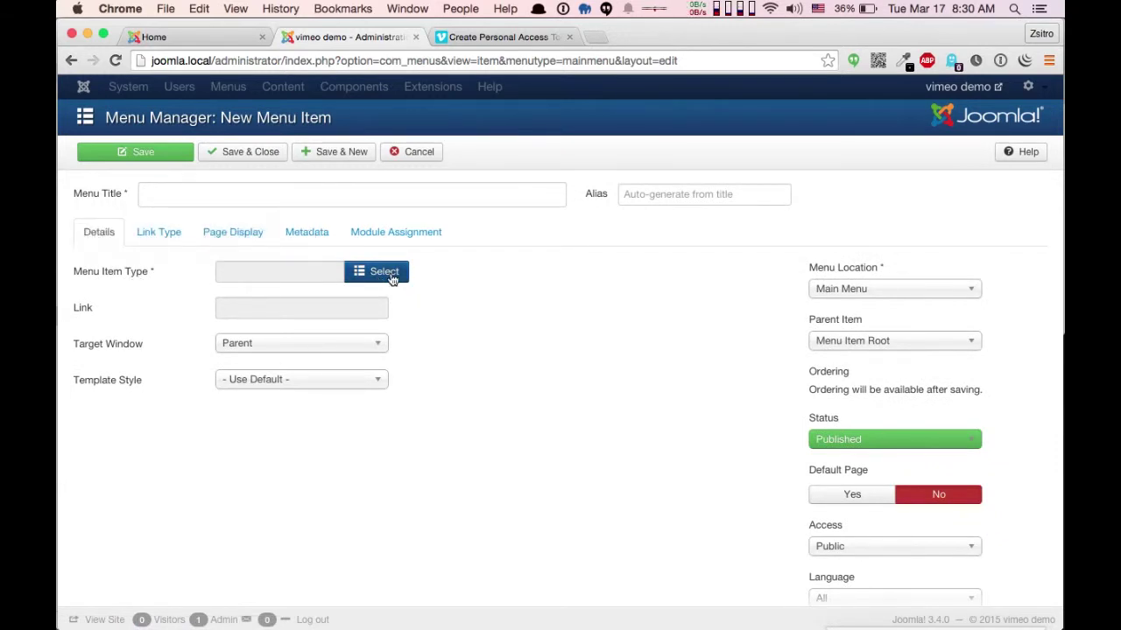
click(391, 276)
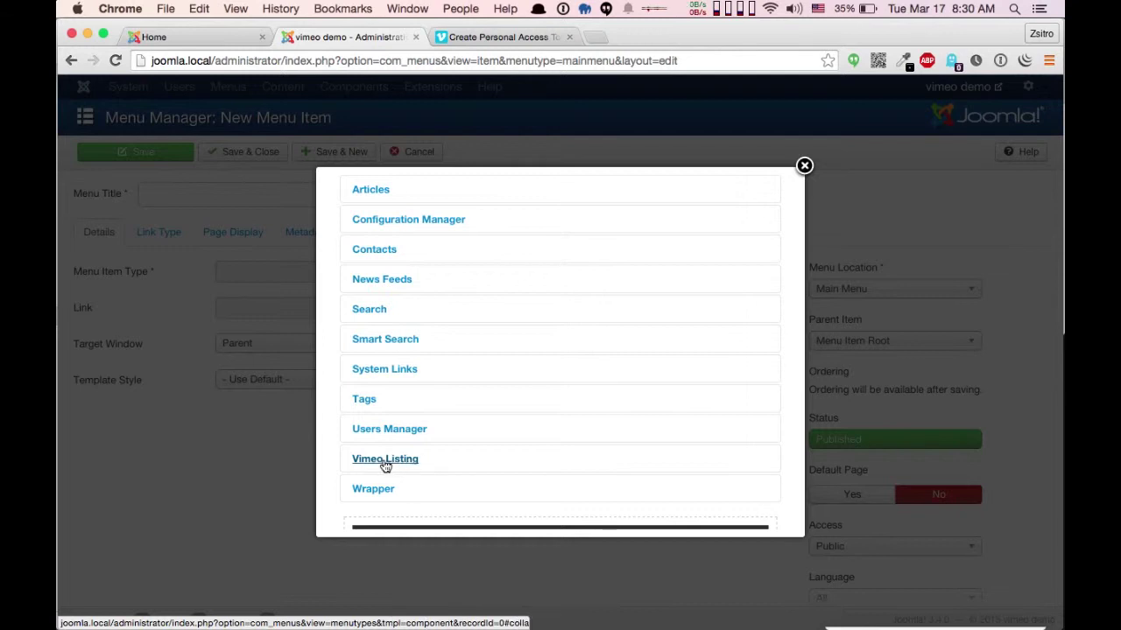
click(385, 464)
click(382, 493)
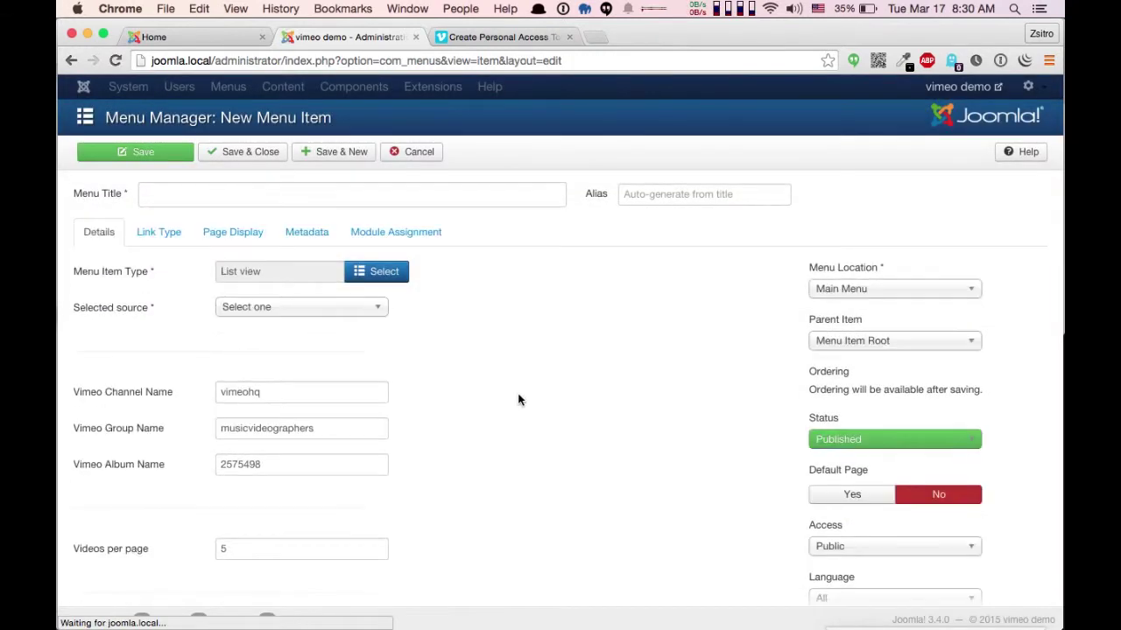
scroll(540, 348, down, 2)
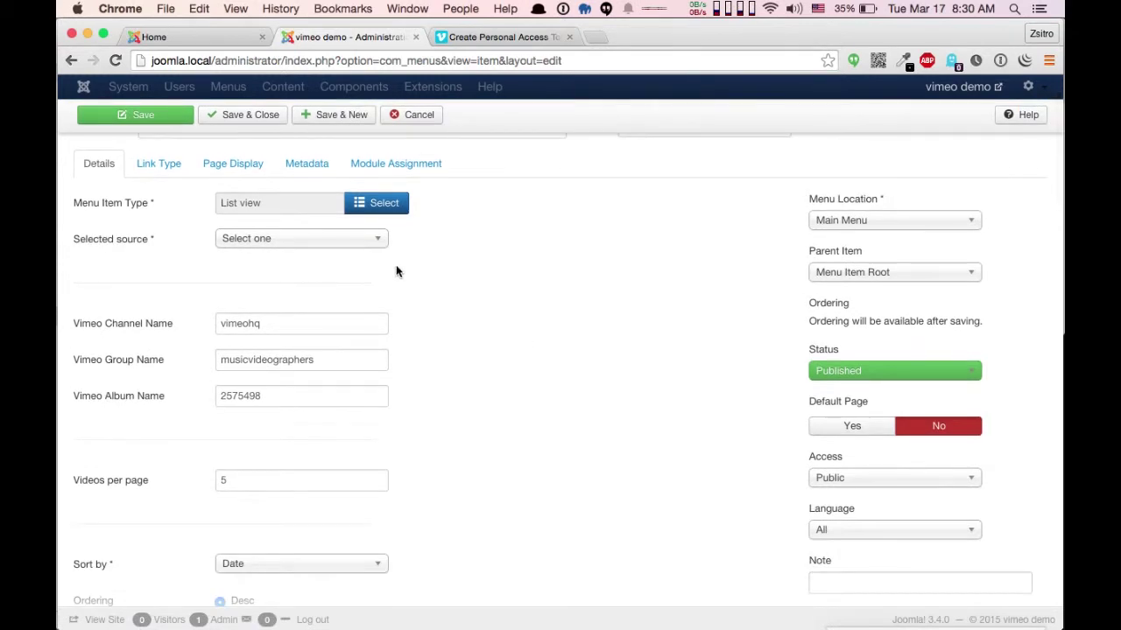
click(367, 248)
click(251, 279)
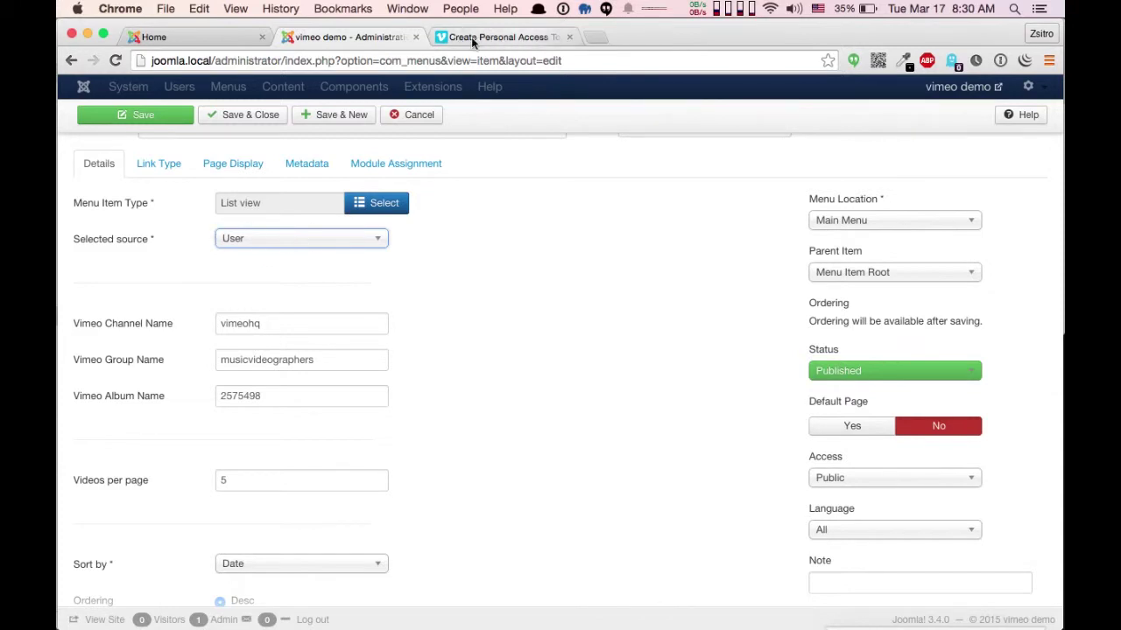
Title the menu item 'vimeo test page' and save it
scroll(407, 296, up, 1)
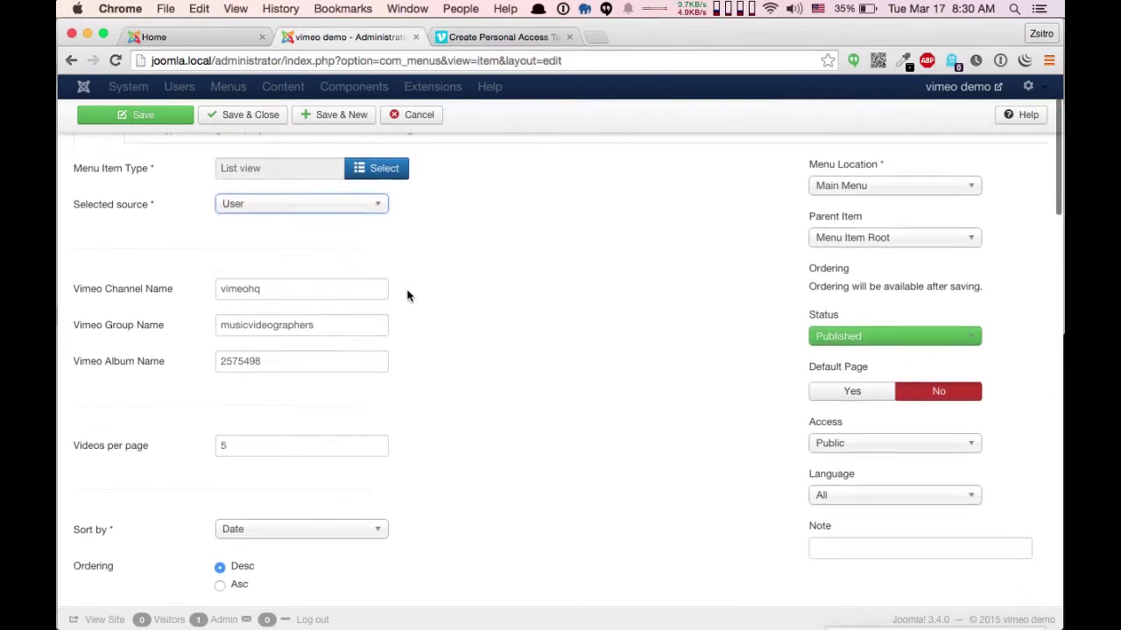
scroll(407, 296, up, 2)
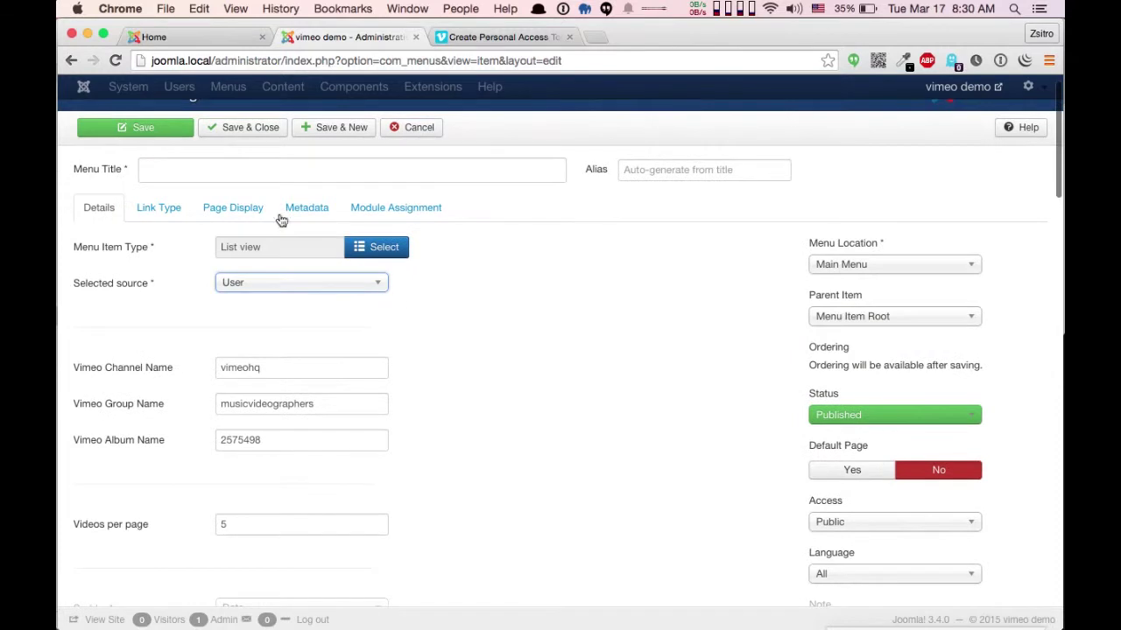
click(233, 179)
text(vi)
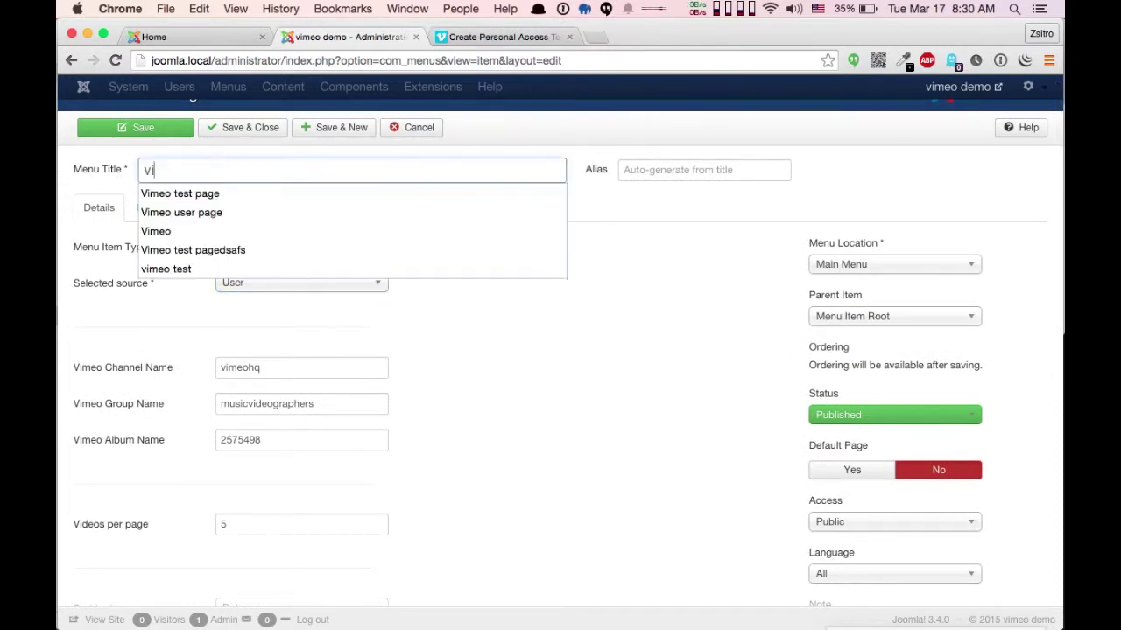
text(meo test)
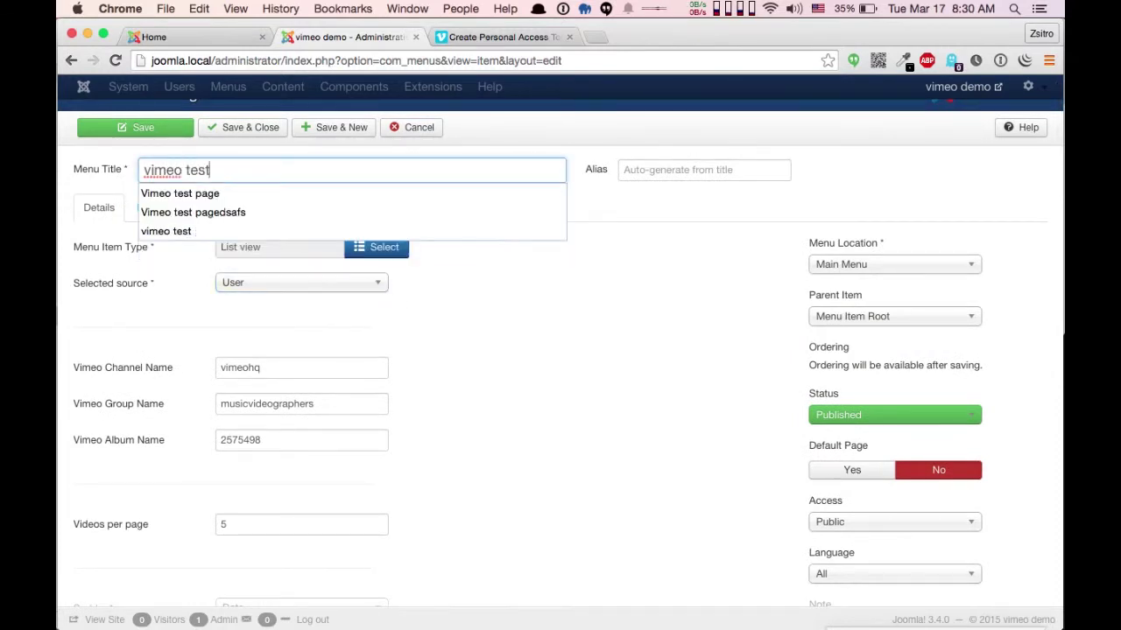
text( page)
click(140, 128)
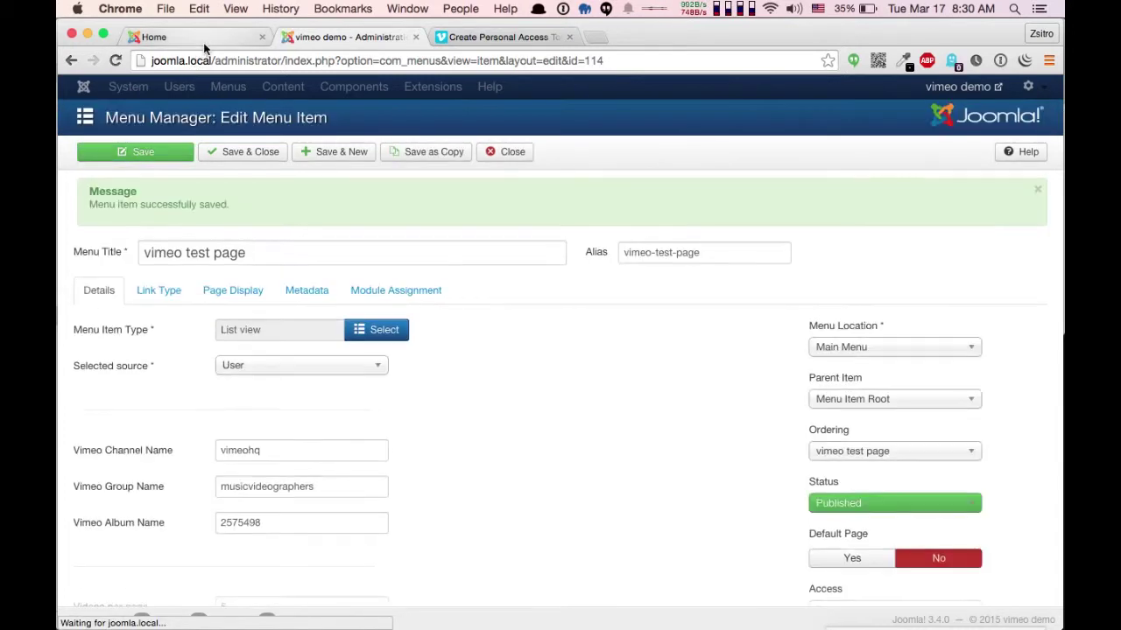
Reload the site frontend and browse the listed Vimeo videos
click(203, 42)
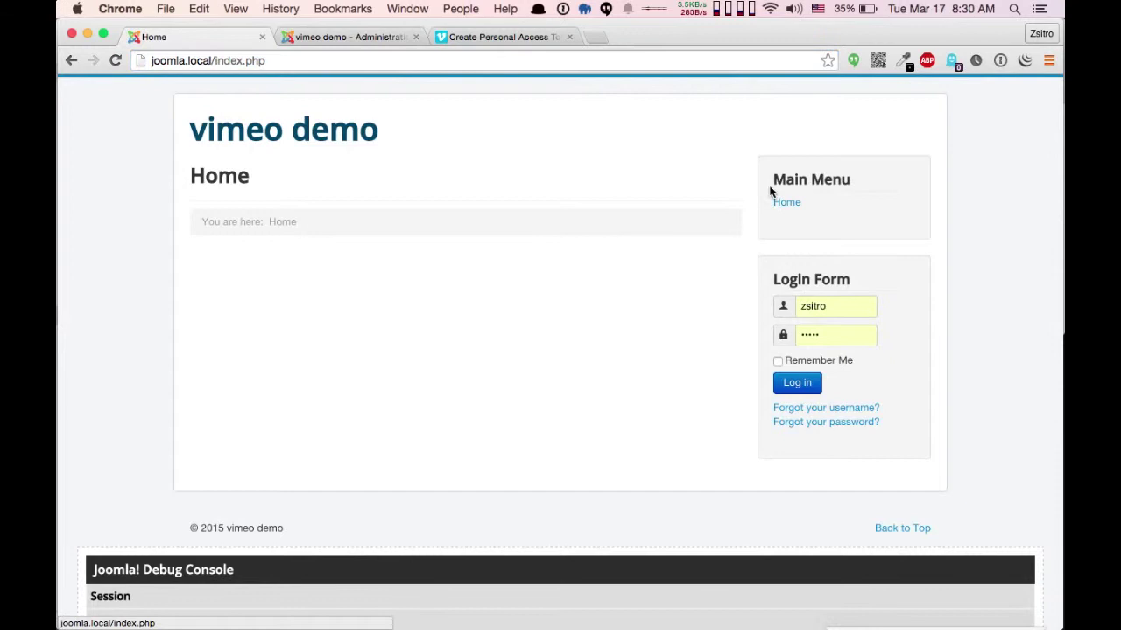
click(788, 202)
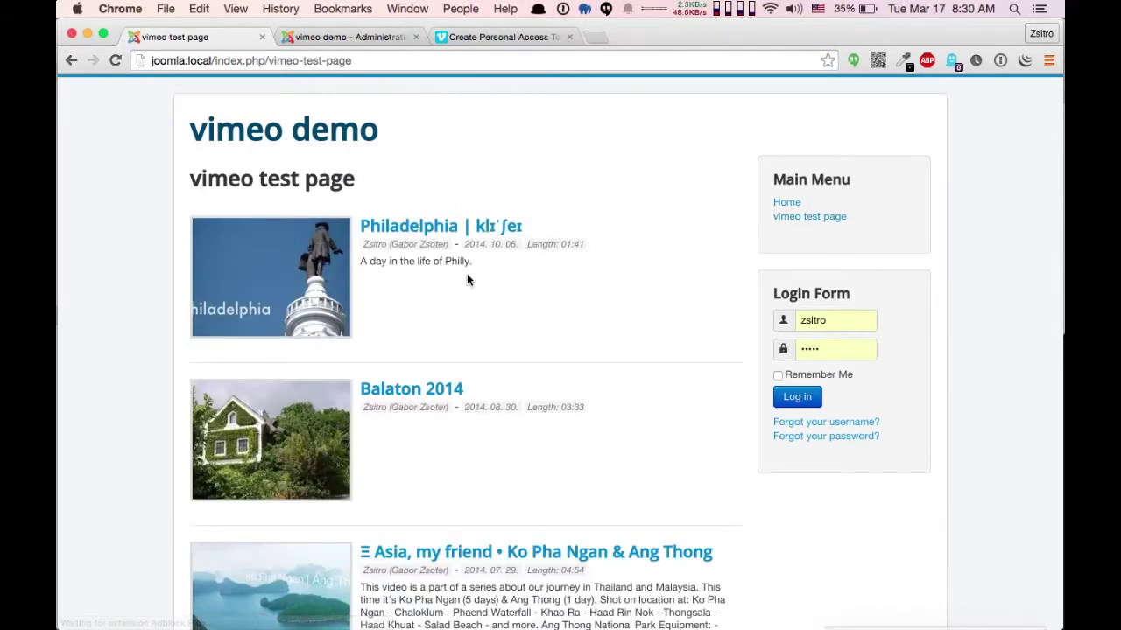
scroll(411, 499, down, 3)
scroll(410, 499, down, 5)
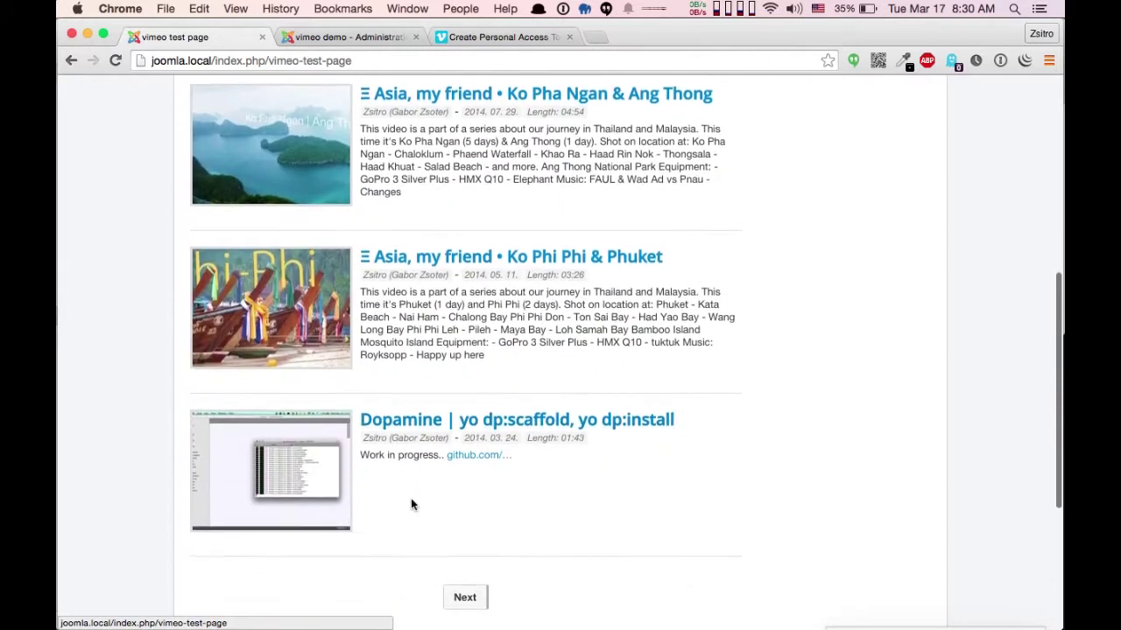
scroll(411, 505, up, 5)
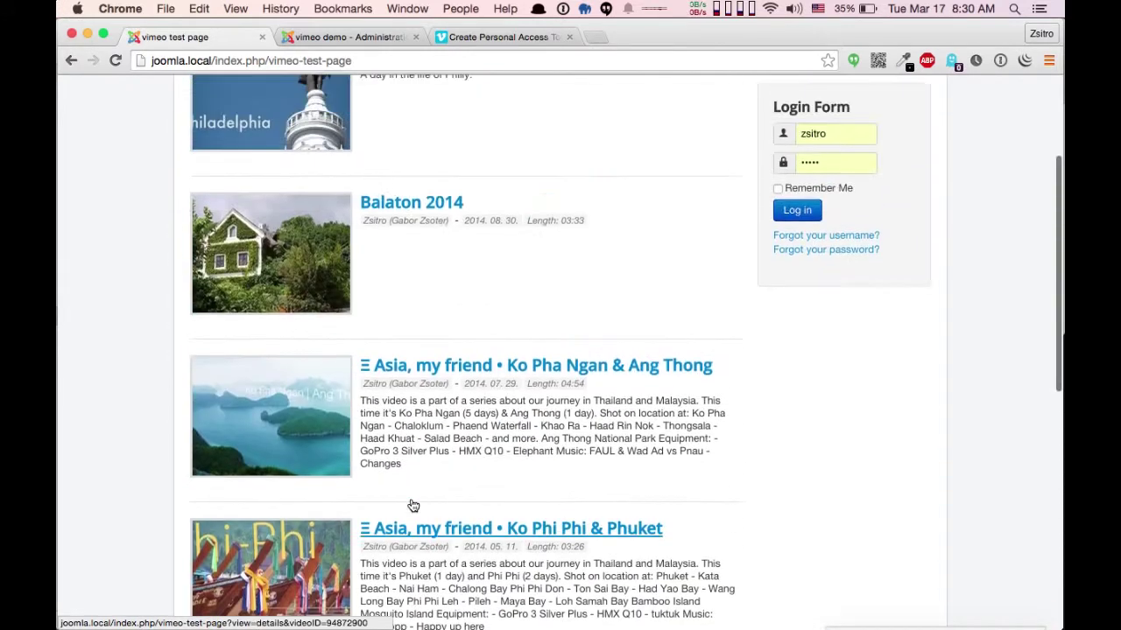
scroll(410, 504, up, 2)
scroll(435, 393, down, 2)
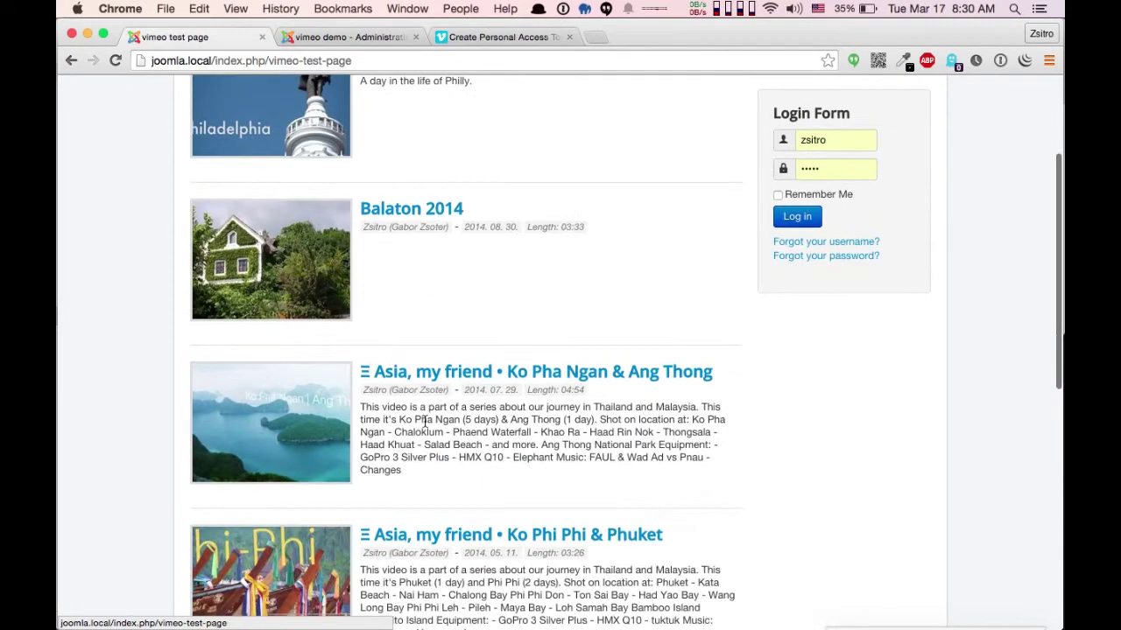
Open the Ko Pha Ngan & Ang Thong video's player page
click(467, 378)
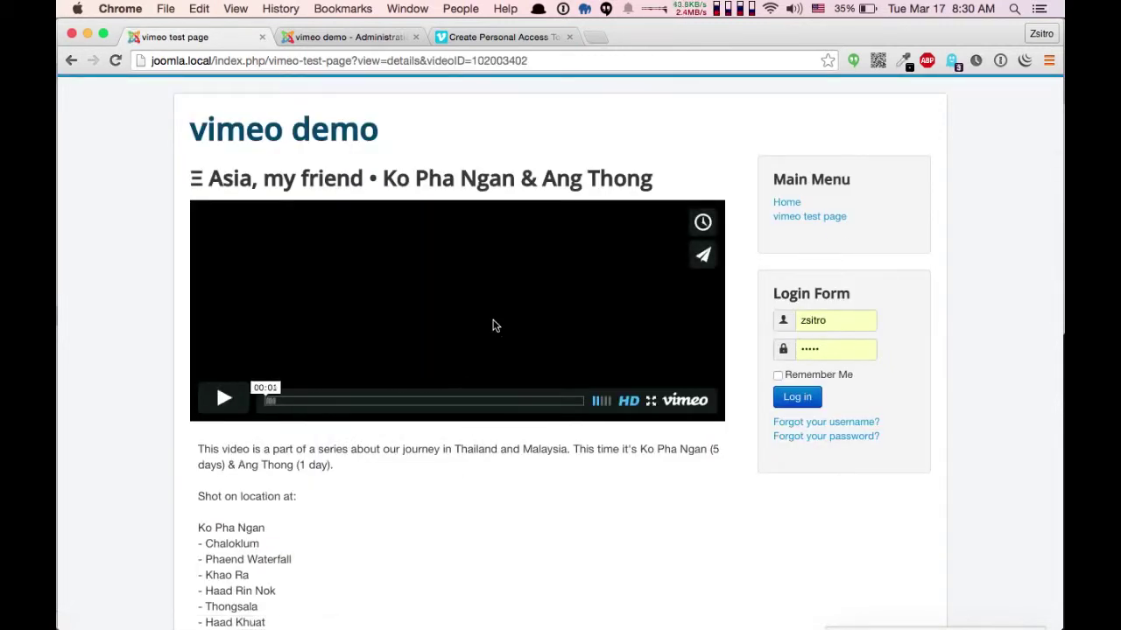
scroll(493, 326, down, 3)
scroll(493, 326, down, 2)
scroll(493, 326, up, 4)
scroll(492, 325, up, 1)
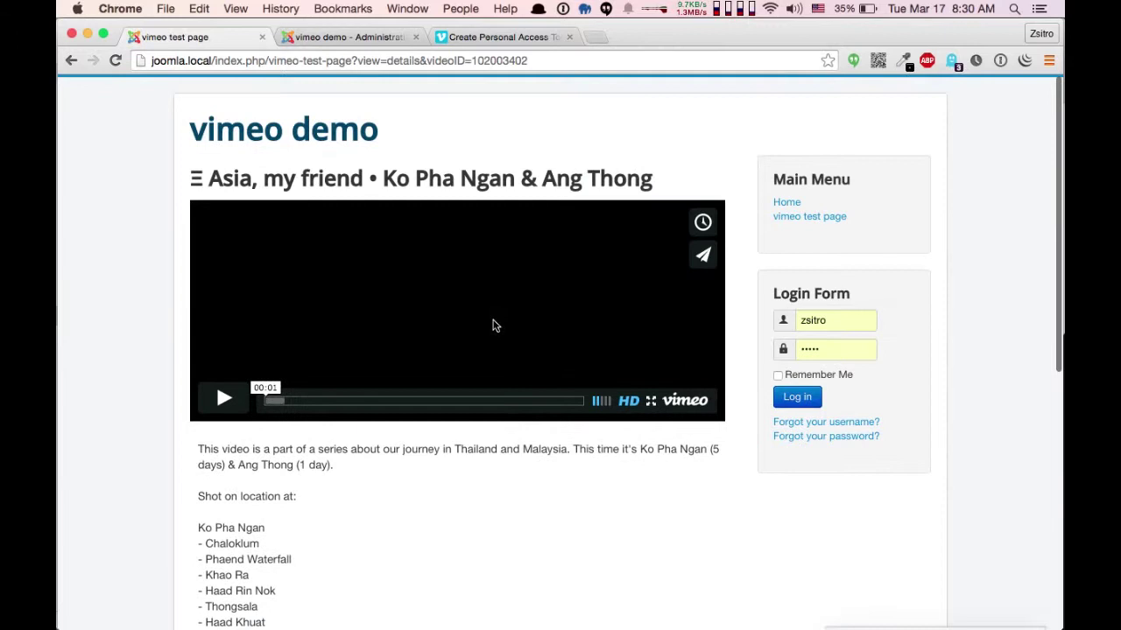
In the vimeo test page menu item editor, change the video source from User to Album
click(355, 36)
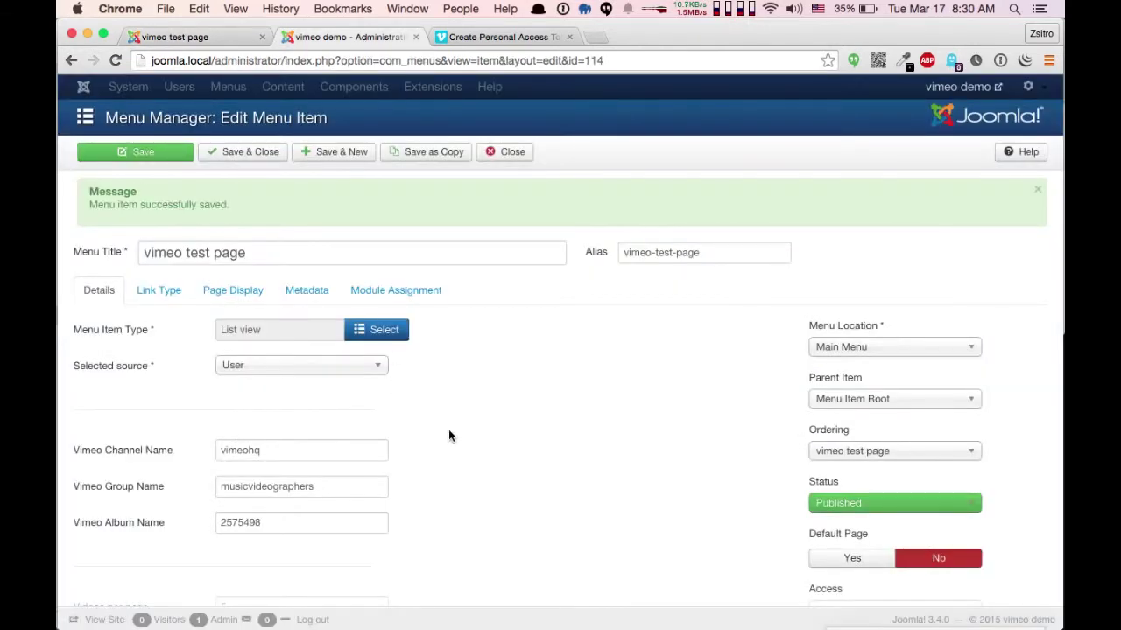
scroll(448, 435, down, 3)
scroll(450, 432, down, 1)
scroll(463, 487, down, 1)
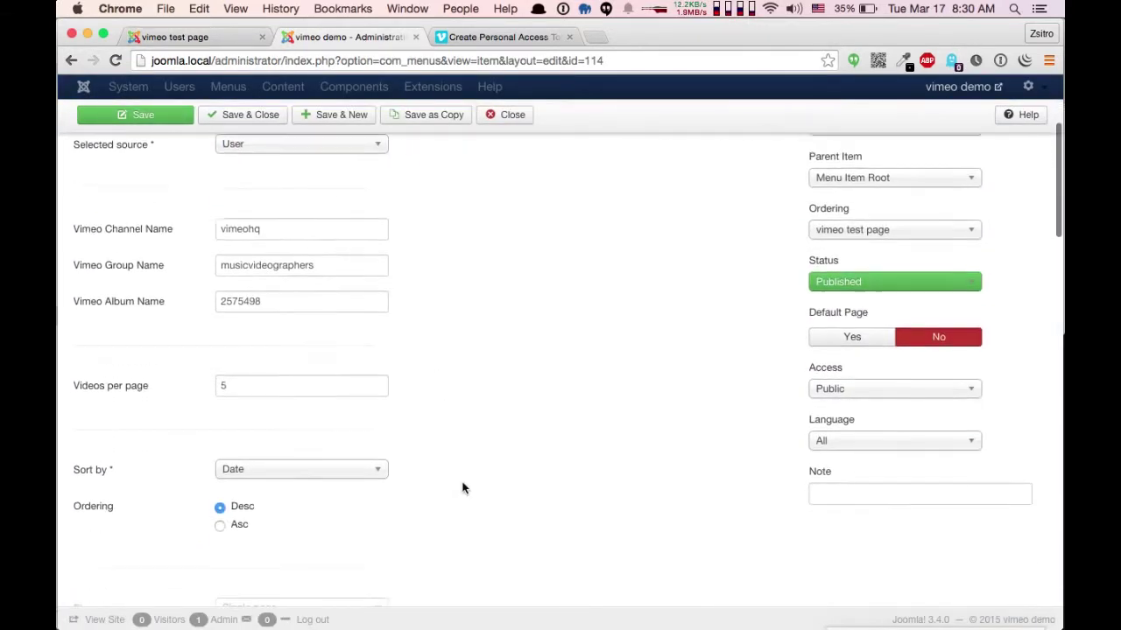
scroll(463, 488, down, 5)
scroll(463, 488, down, 4)
scroll(464, 488, down, 3)
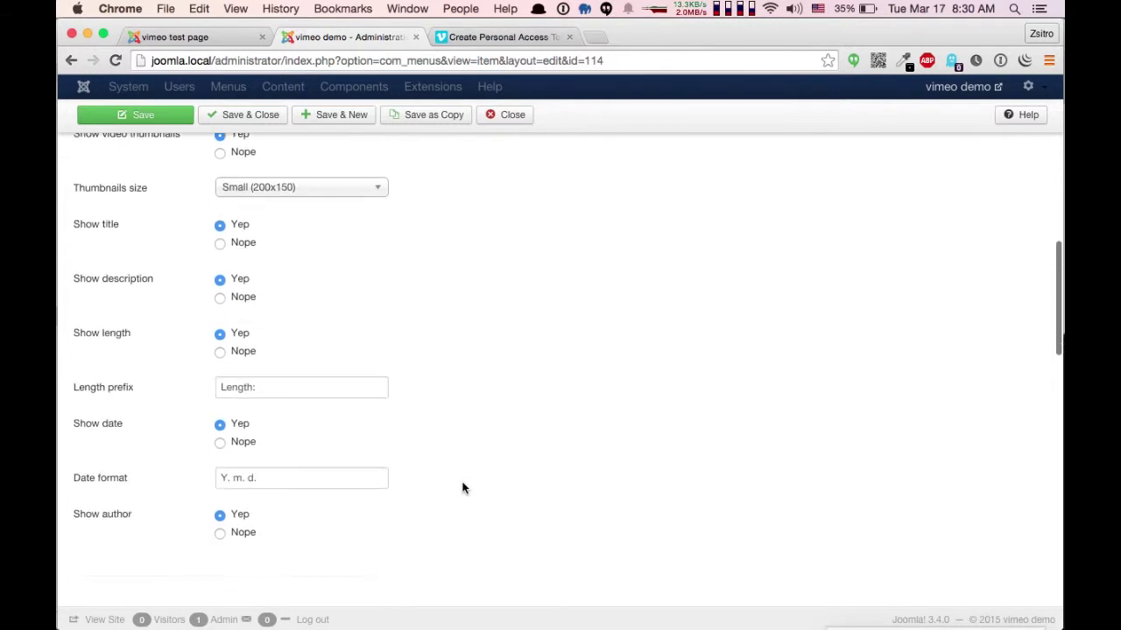
scroll(463, 488, down, 7)
scroll(463, 488, down, 5)
scroll(463, 488, down, 5)
scroll(463, 487, down, 8)
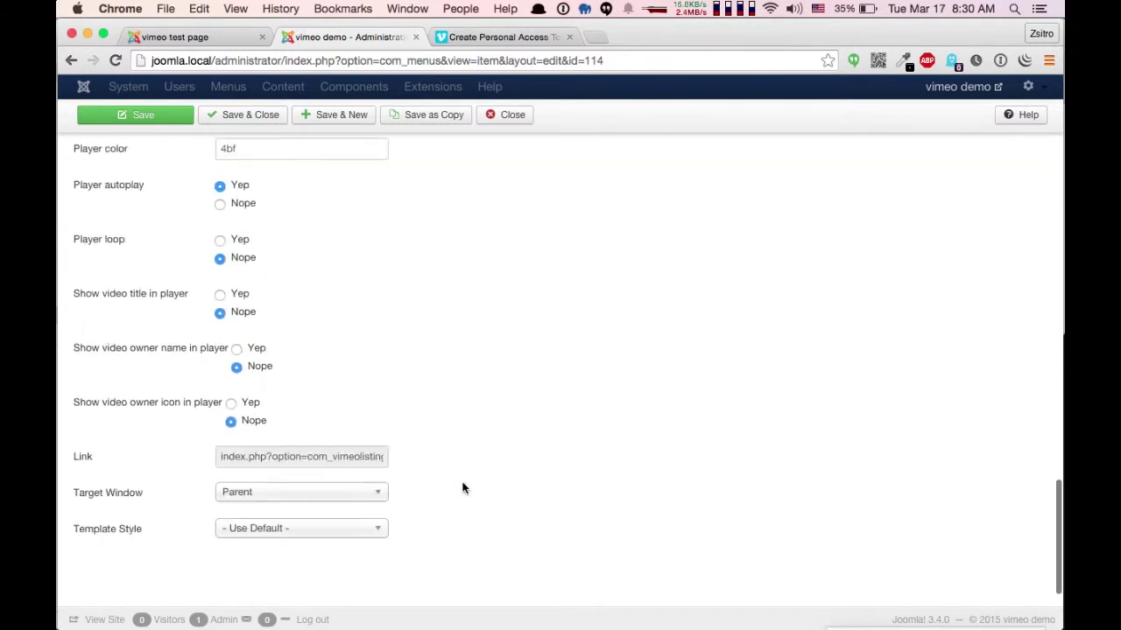
scroll(463, 488, down, 2)
scroll(462, 480, up, 10)
scroll(464, 480, up, 8)
scroll(470, 474, up, 10)
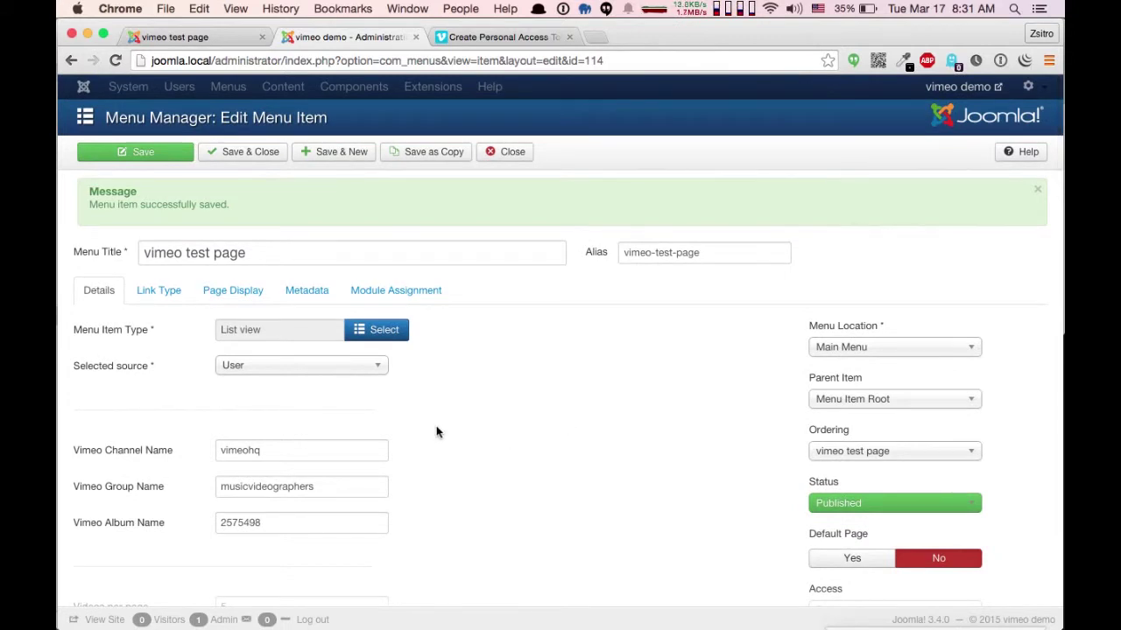
scroll(437, 431, down, 3)
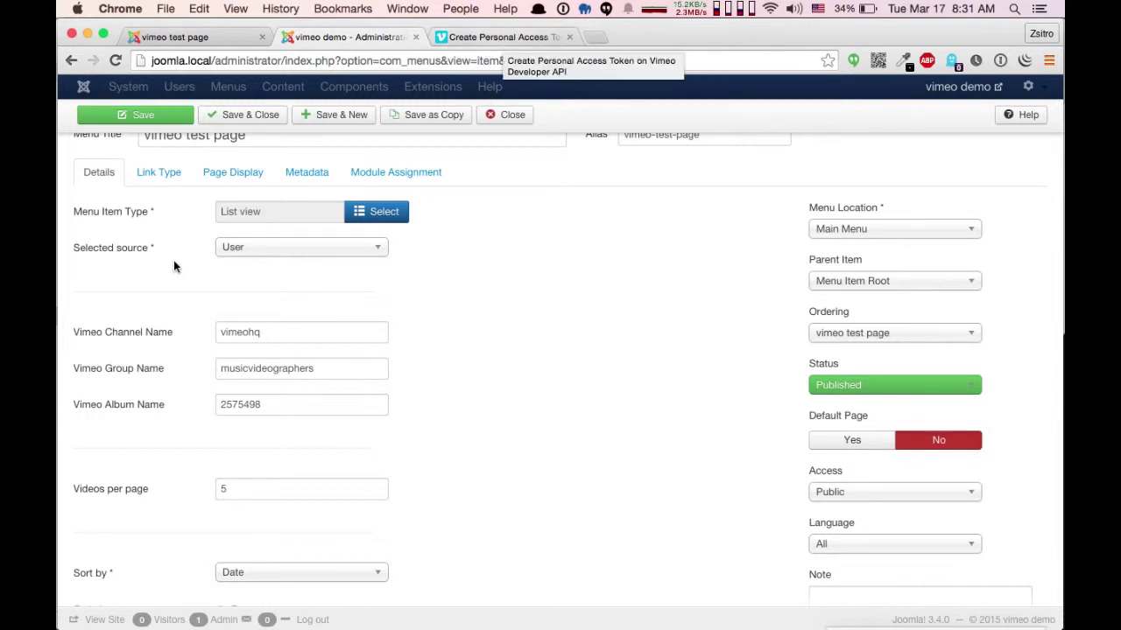
click(286, 253)
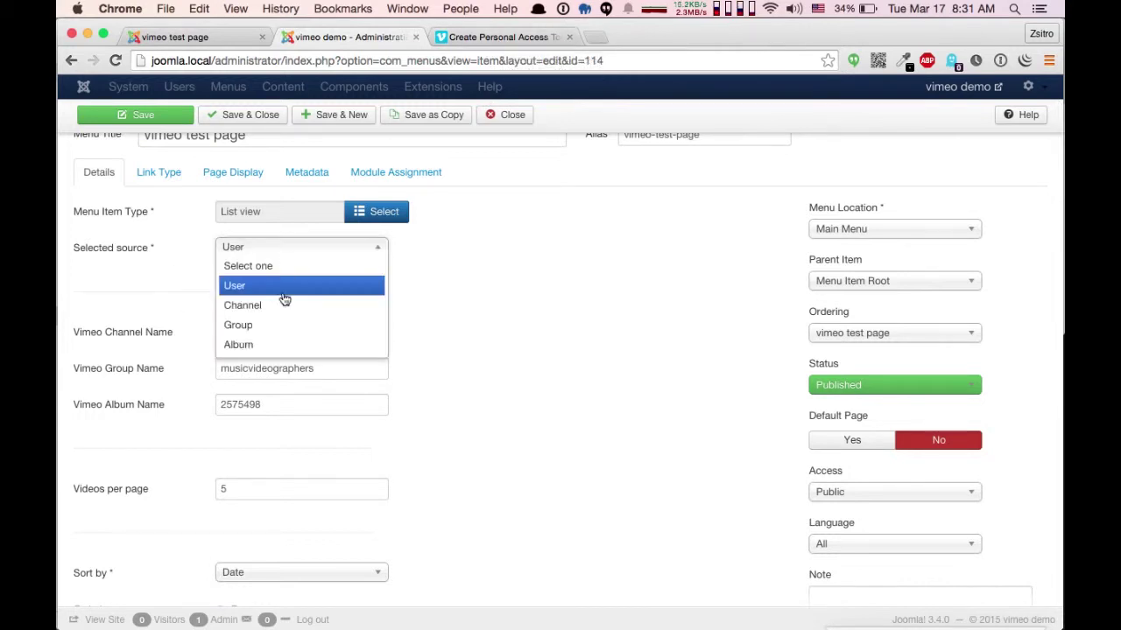
click(283, 347)
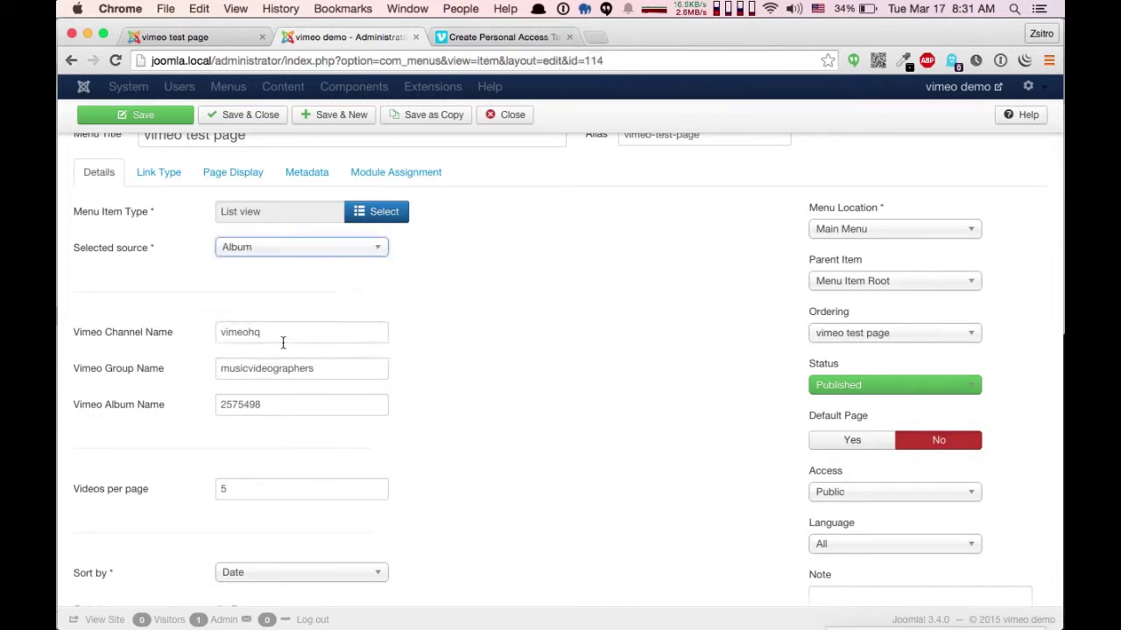
click(494, 39)
Open the Dev Lab album from My Albums on vimeo.com and copy its ID 2575498
click(455, 60)
text(vimeo)
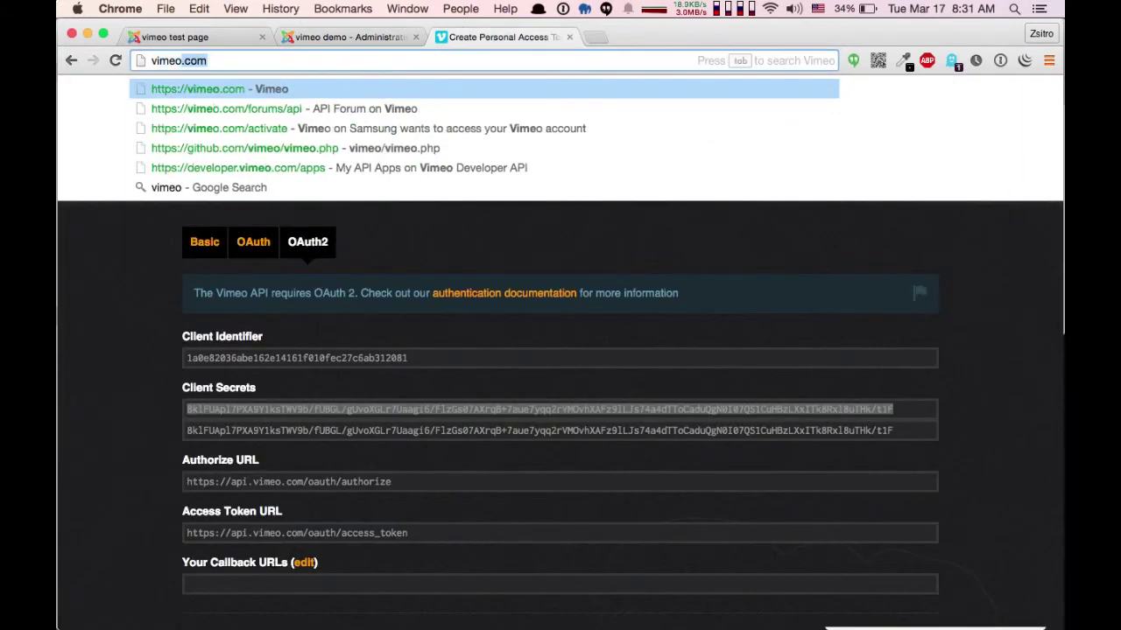
key(Return)
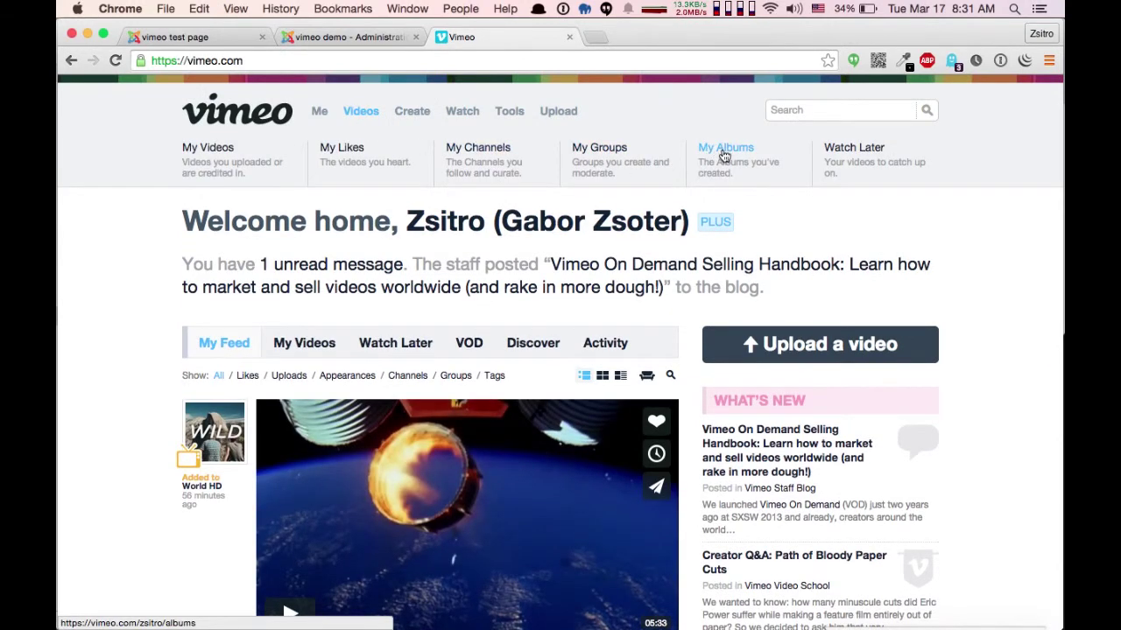
click(724, 156)
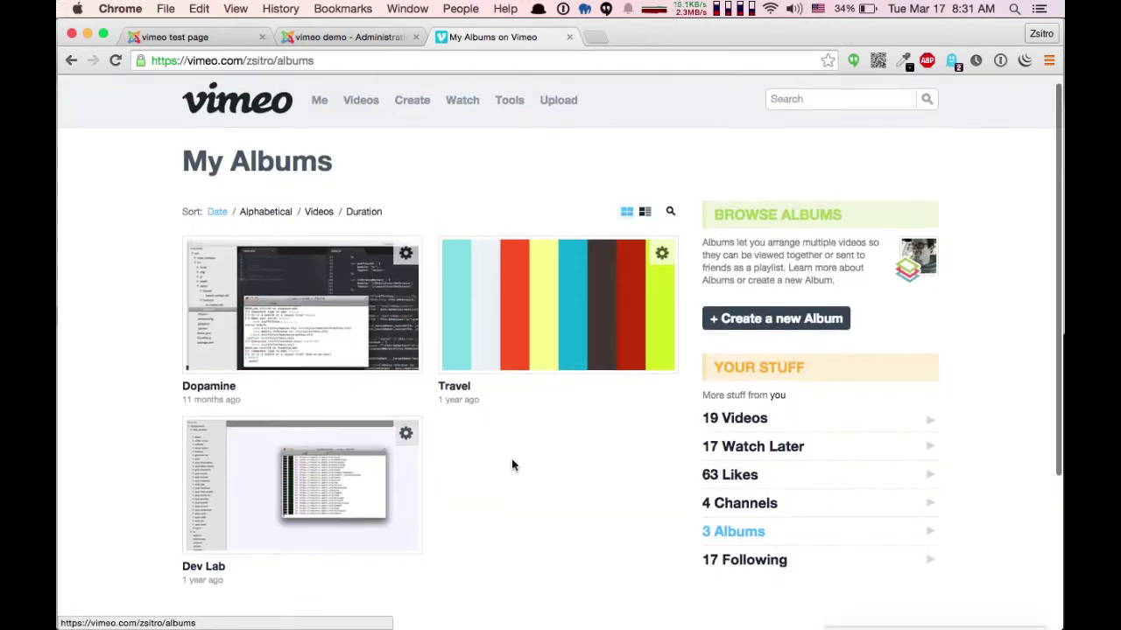
scroll(514, 463, down, 2)
scroll(513, 465, down, 2)
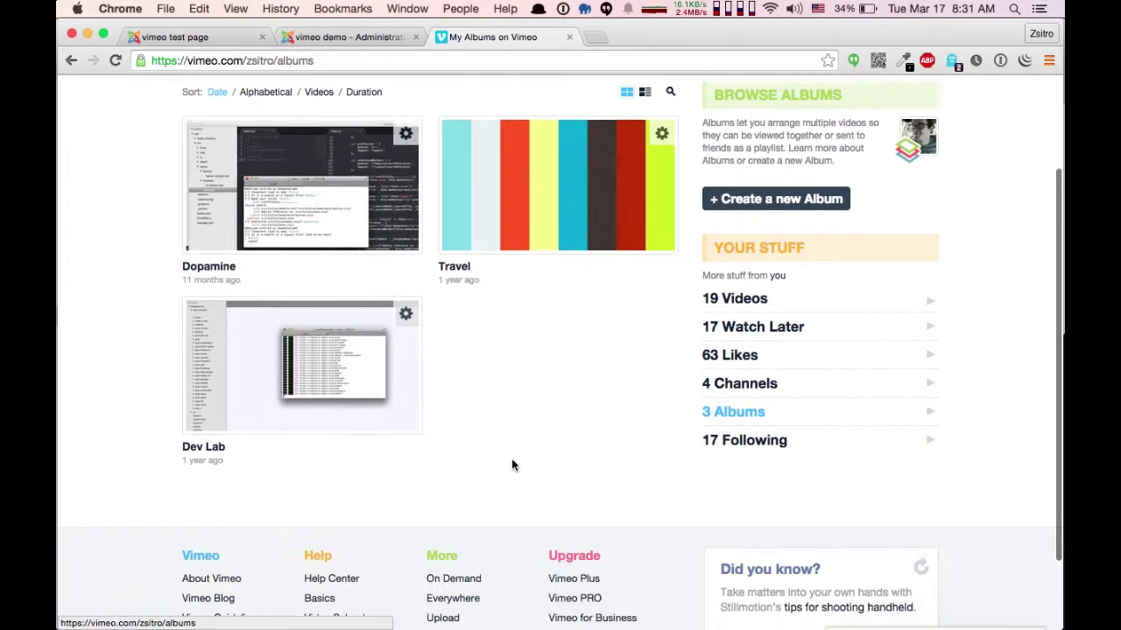
click(235, 364)
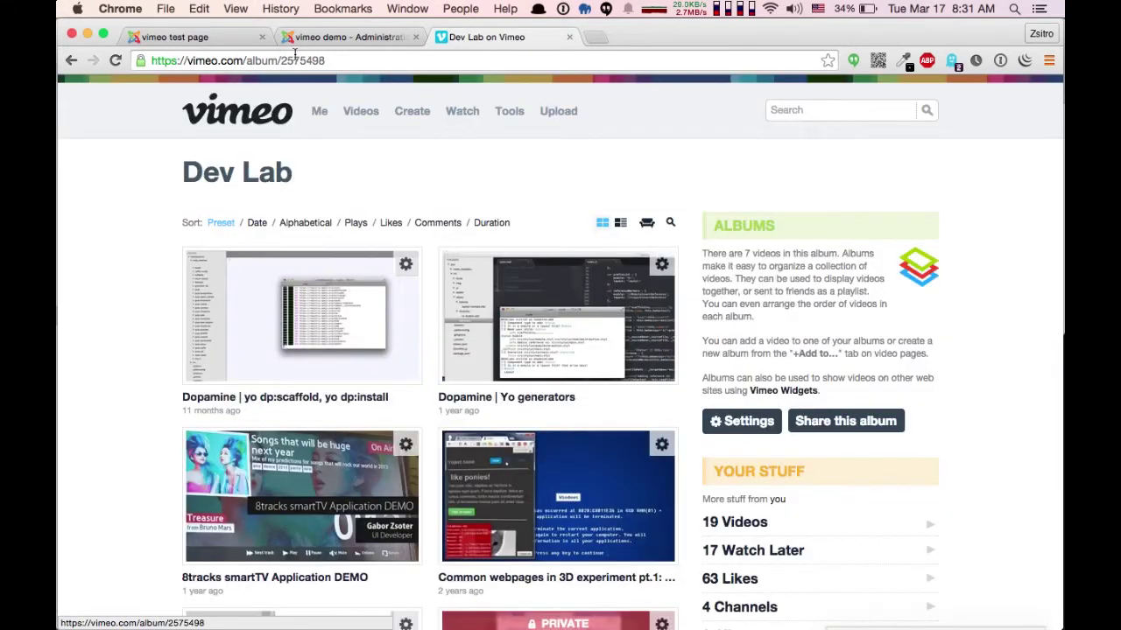
double_click(291, 60)
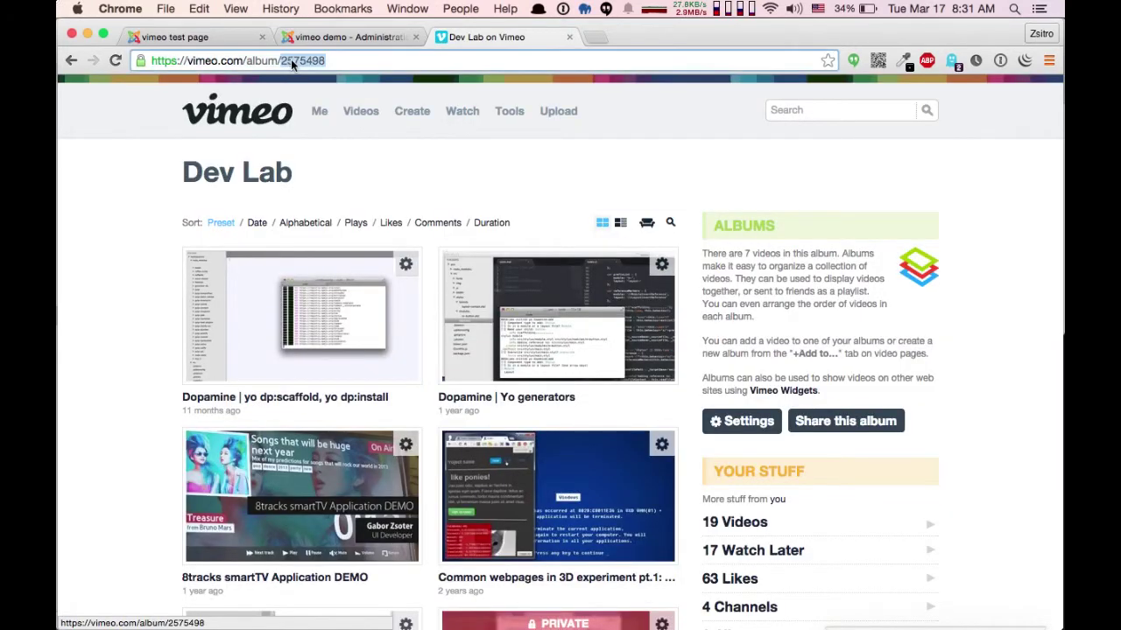
key(super+c)
Set the menu item's Vimeo Album Name to album ID 2575498 and save it
click(322, 39)
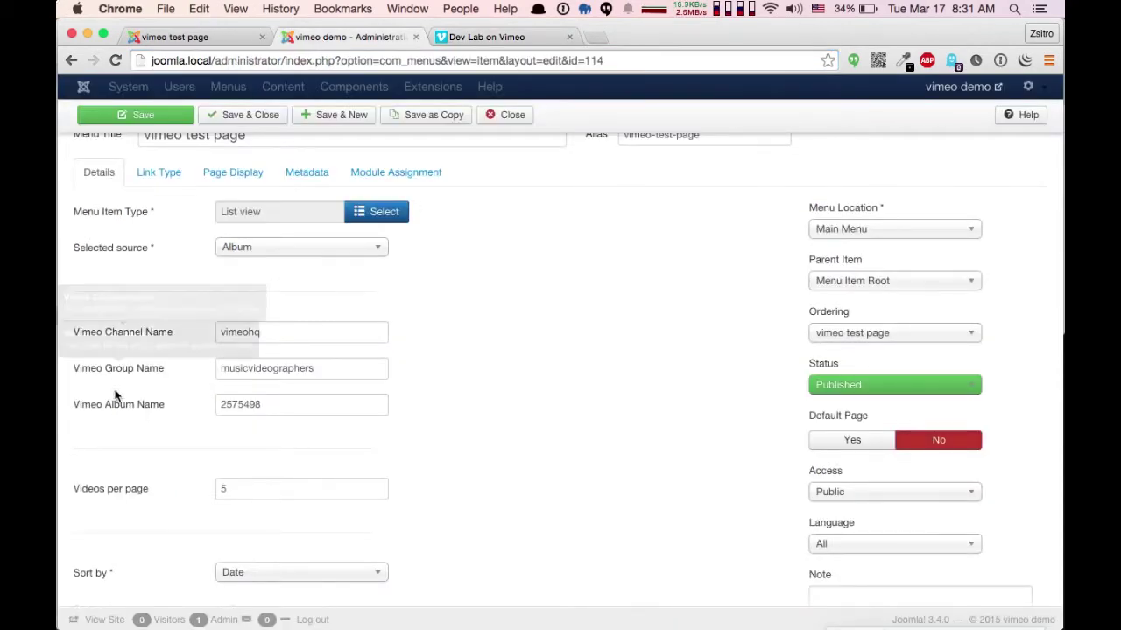
double_click(246, 406)
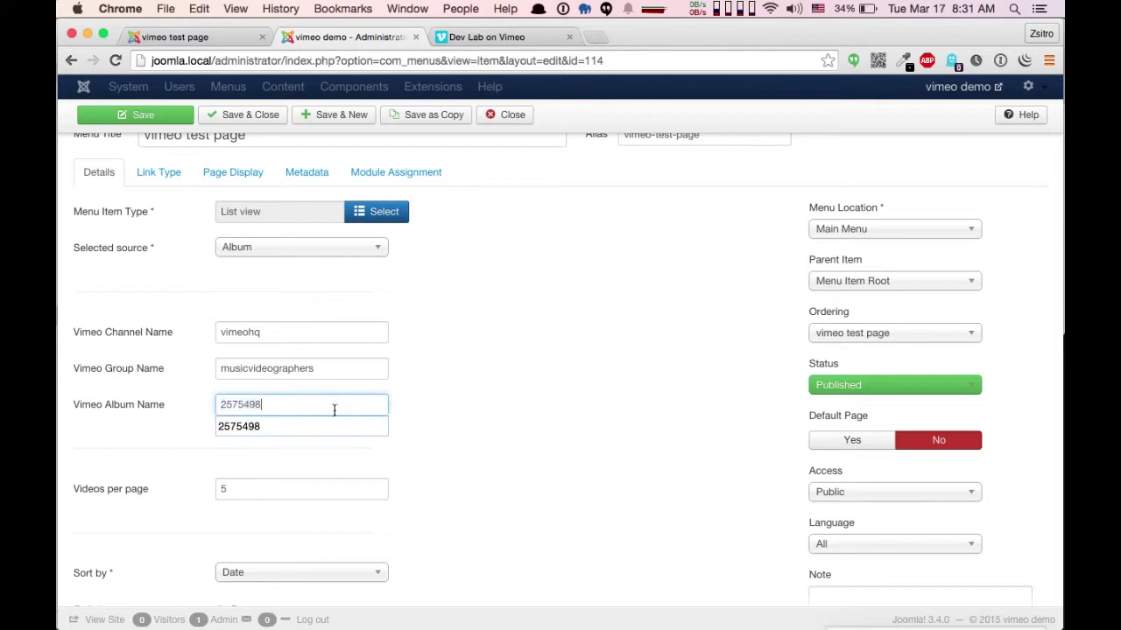
click(422, 408)
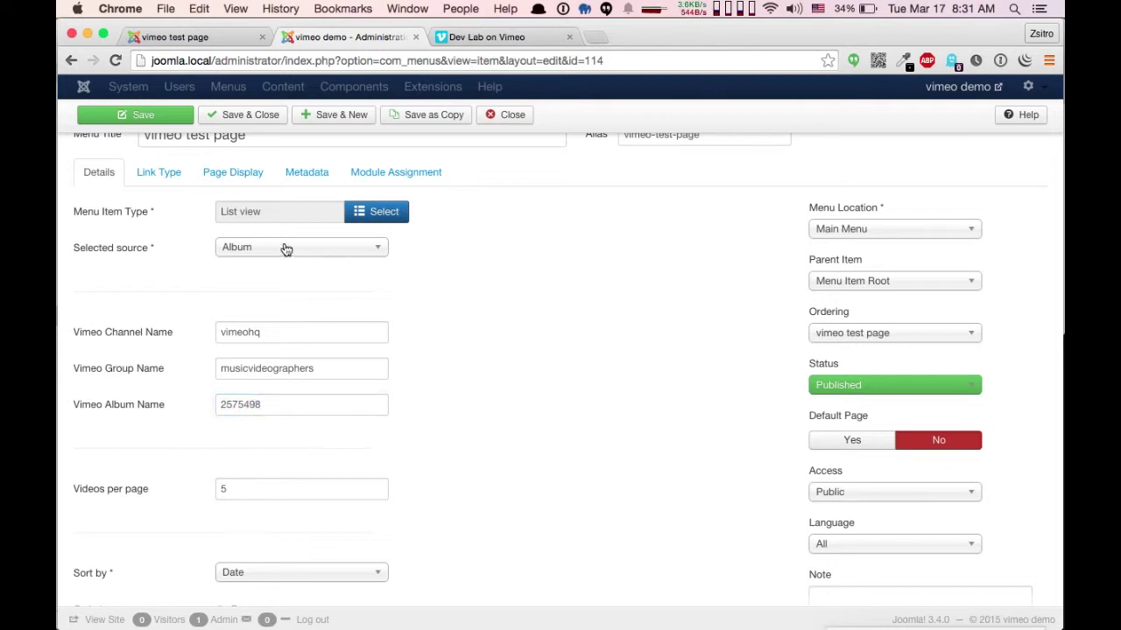
click(166, 118)
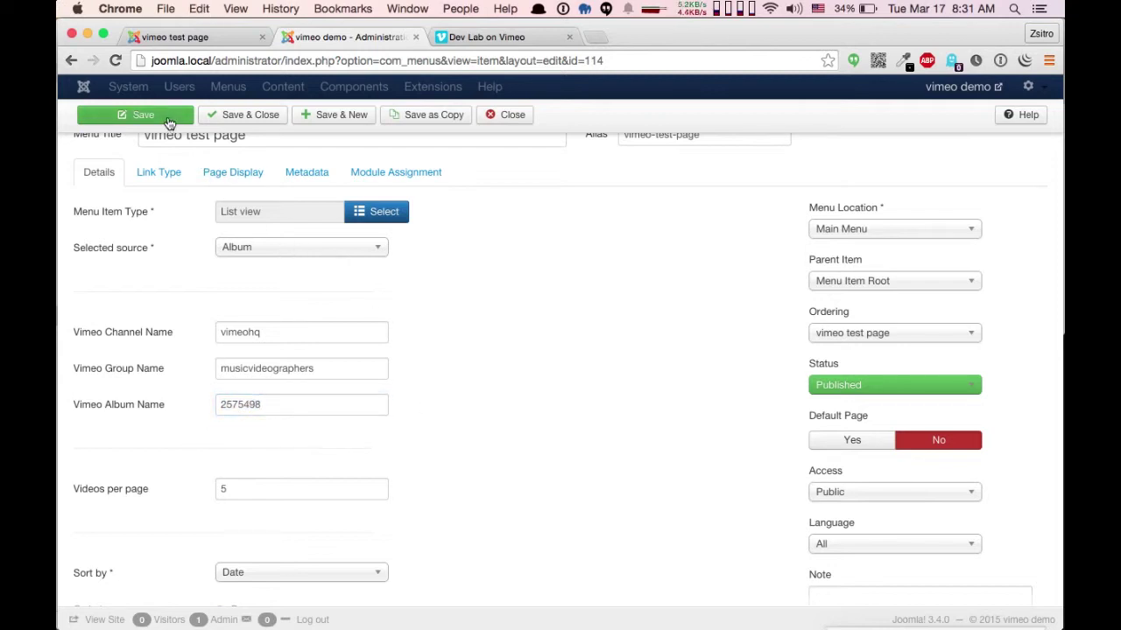
Reload the front-end vimeo test page and browse the Dev Lab album videos, from Dopamine onward
click(180, 37)
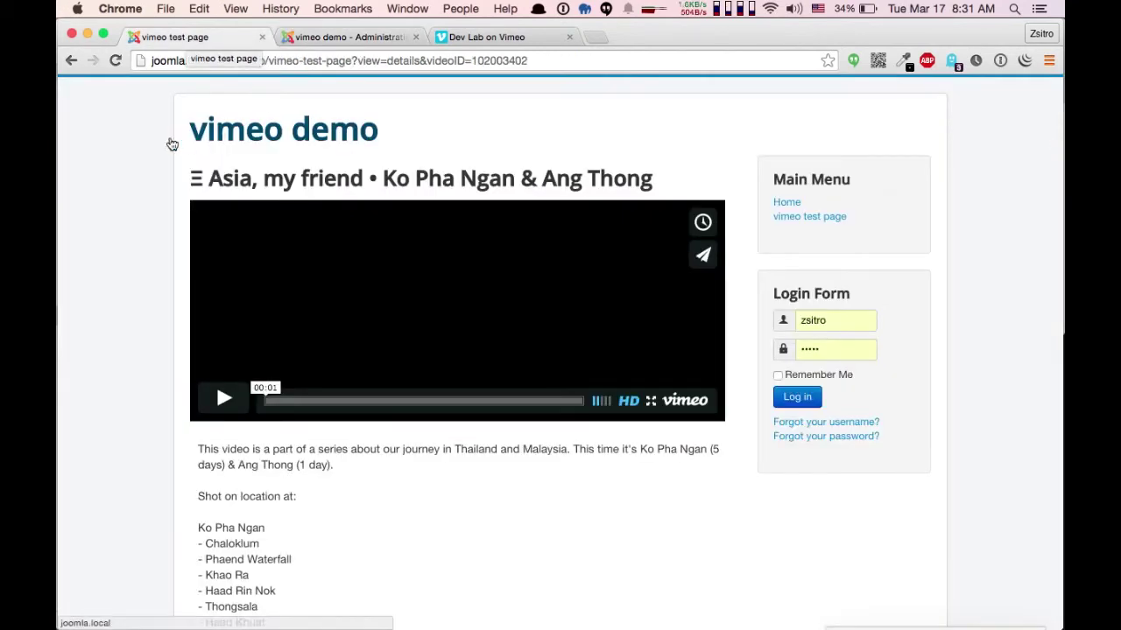
click(814, 217)
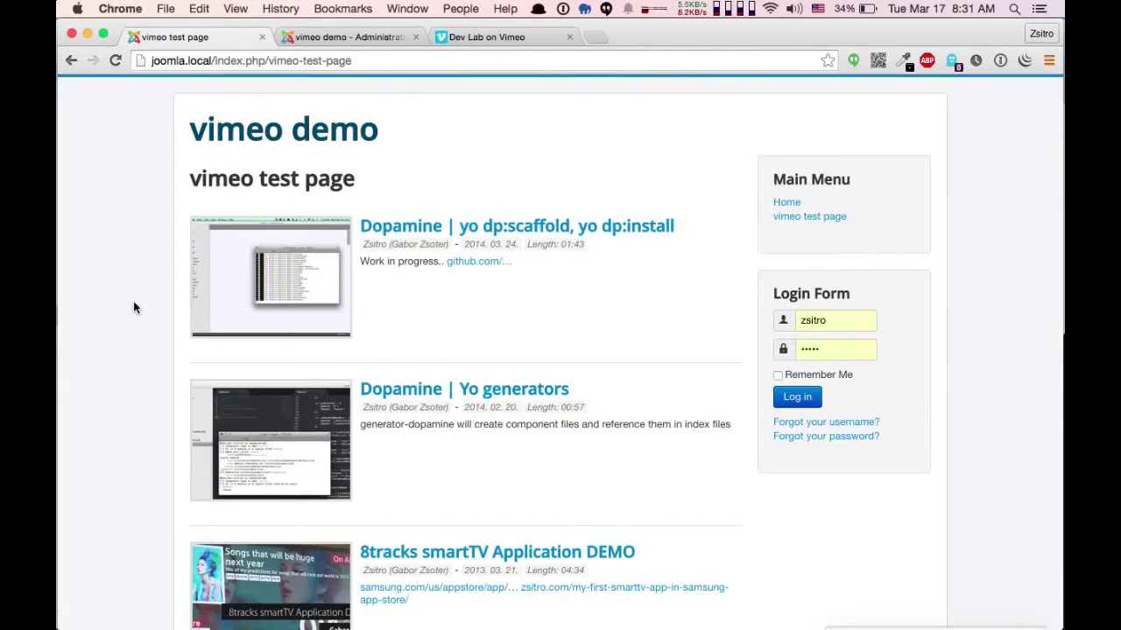
scroll(134, 307, down, 3)
scroll(134, 307, down, 3)
scroll(134, 307, down, 1)
scroll(134, 307, down, 4)
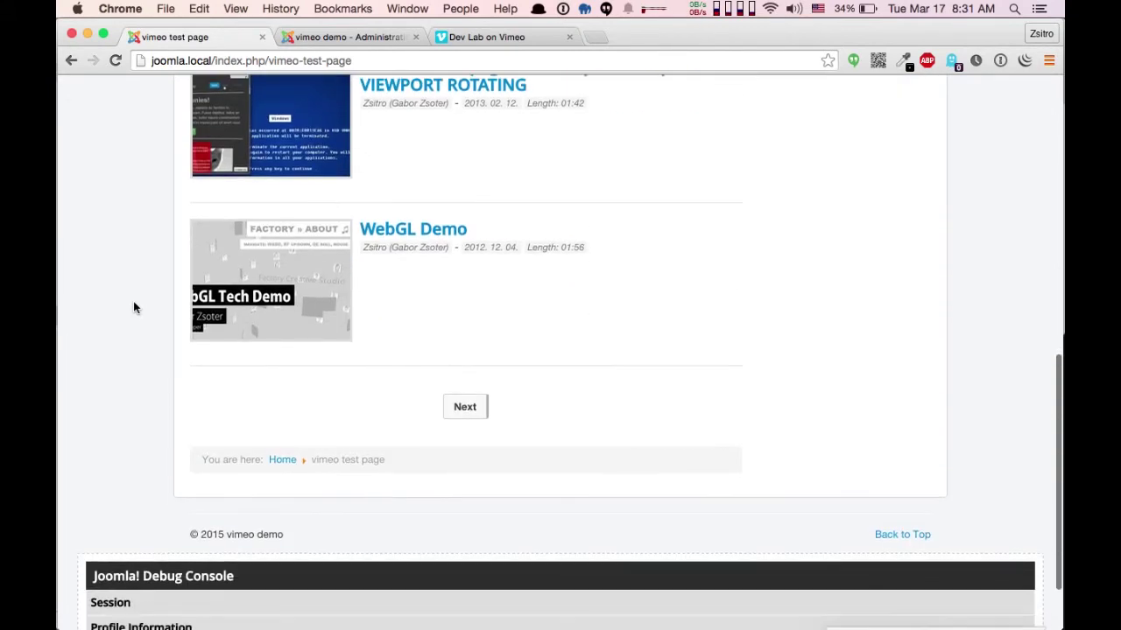
scroll(134, 308, up, 2)
scroll(134, 308, up, 4)
scroll(134, 307, up, 3)
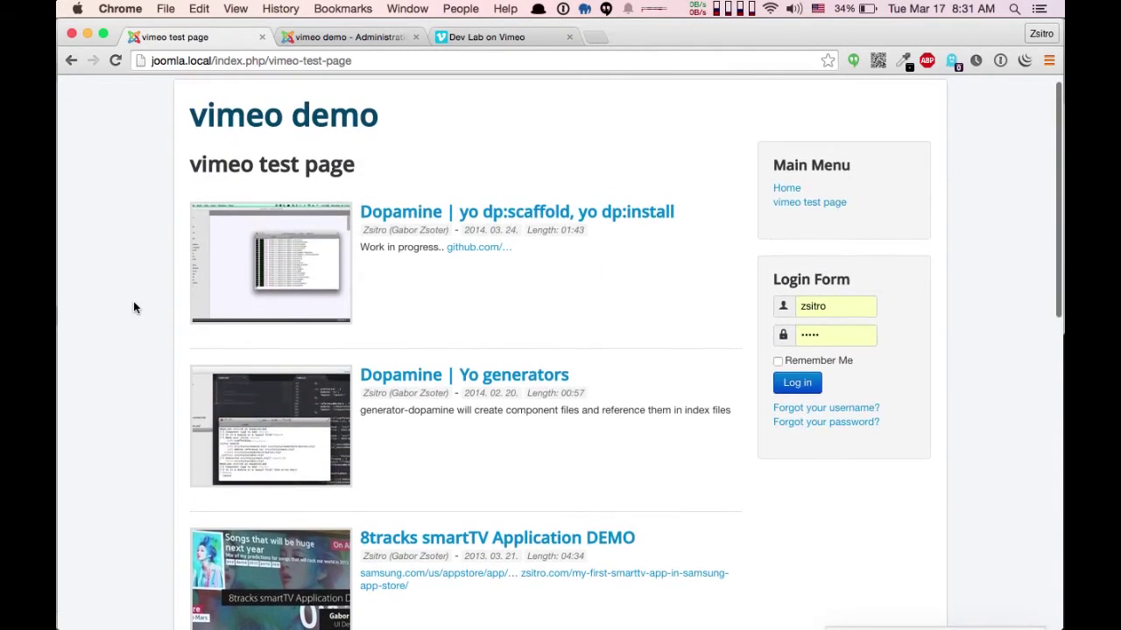